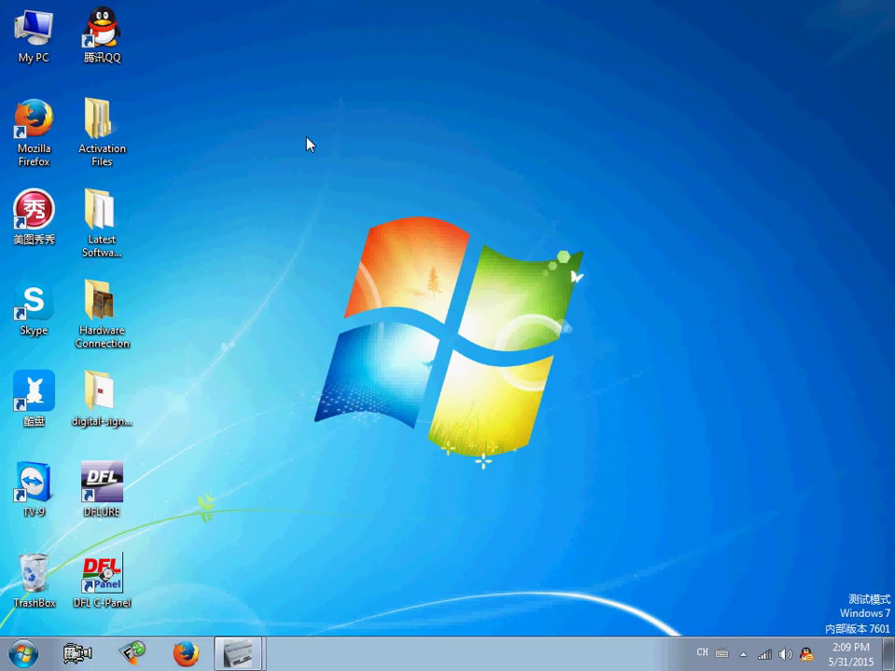
# - Launch DFL C-Panel from the desktop and bring its auto-hidden window back into view
pyautogui.doubleClick(104, 578)
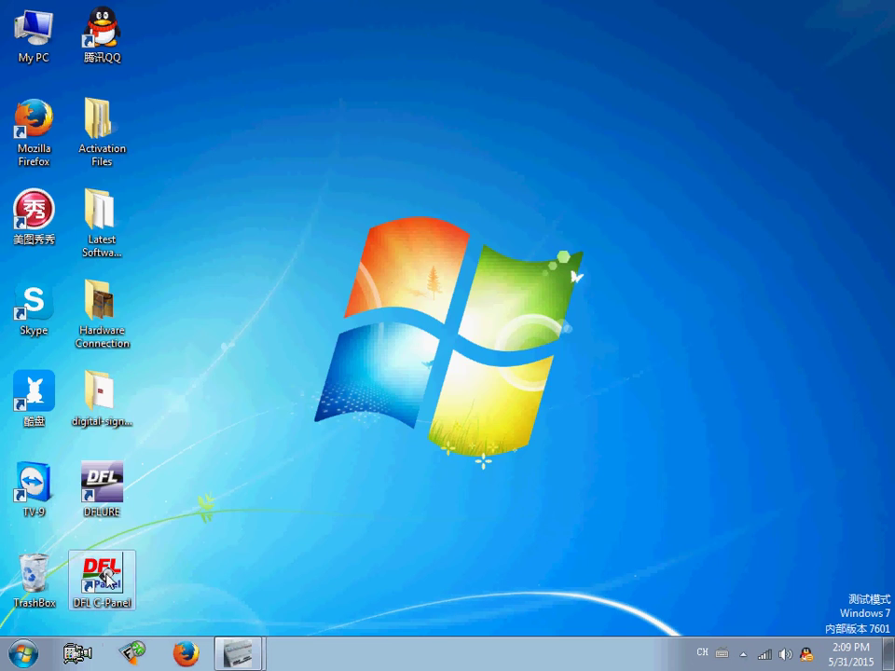
pyautogui.moveTo(365, 103); pyautogui.dragTo(384, 93)
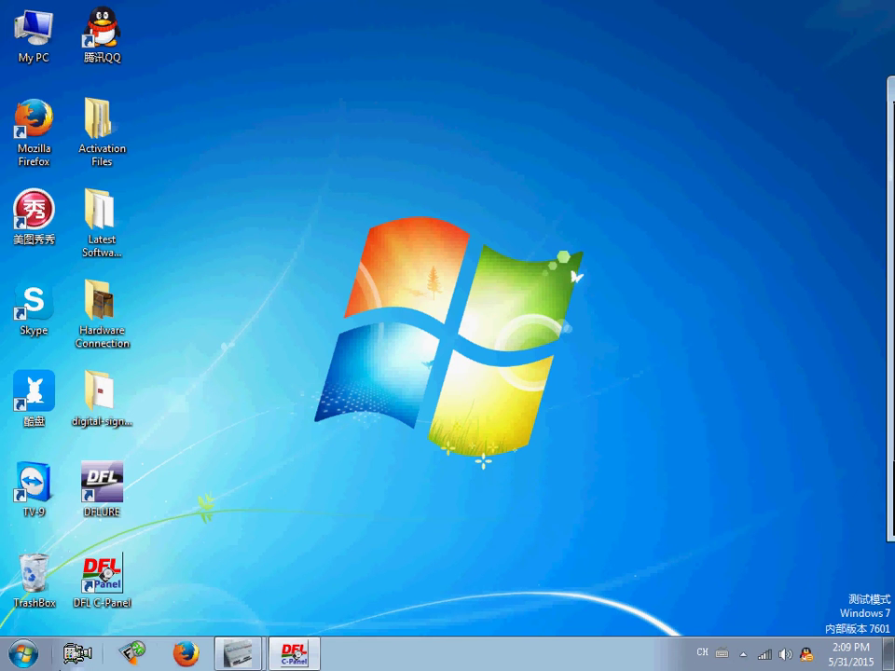
pyautogui.click(298, 656)
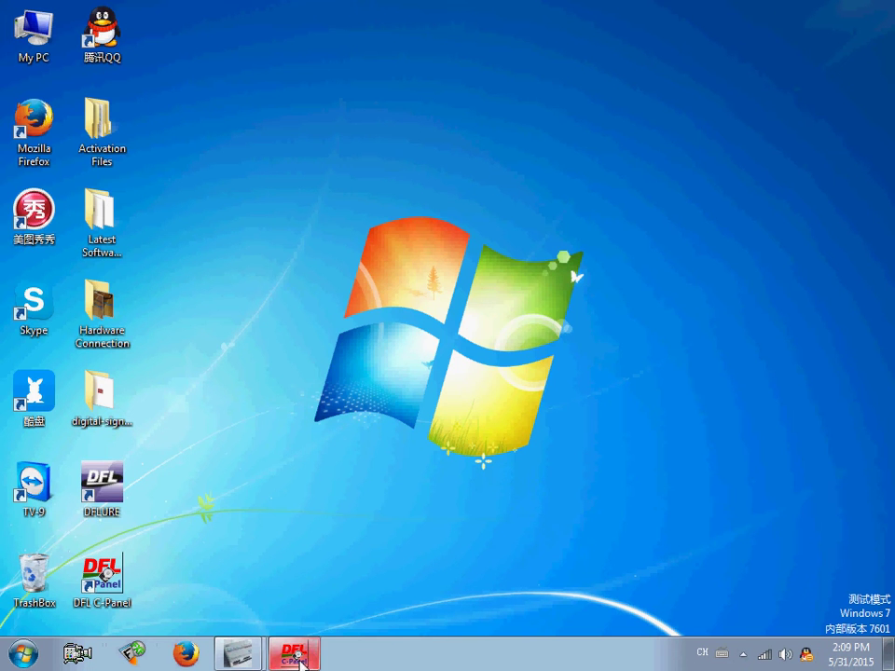
pyautogui.click(299, 657)
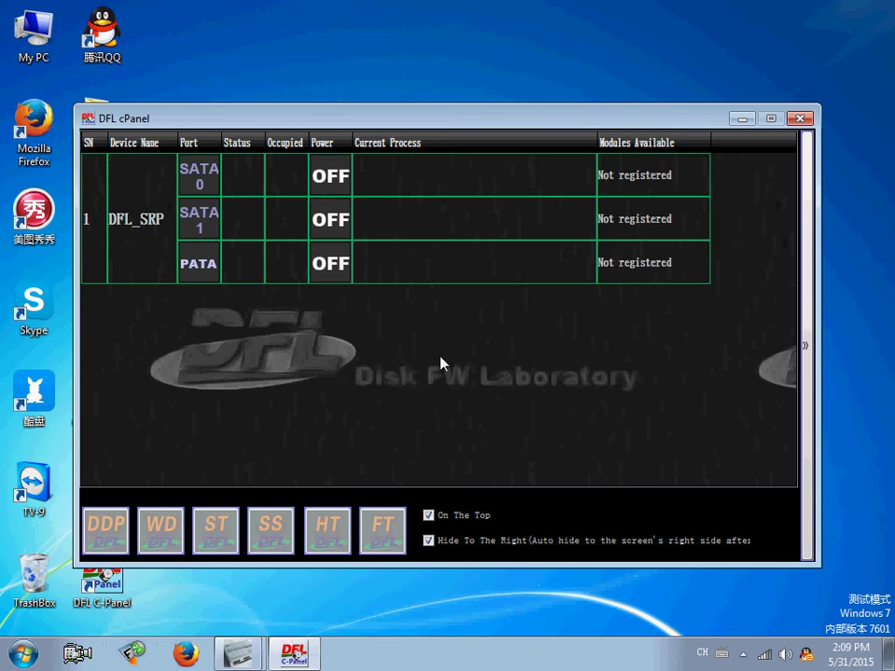
# - Generate a registration file for the DFL_SRP device and save it on the Desktop as mysrp
pyautogui.rightClick(378, 183)
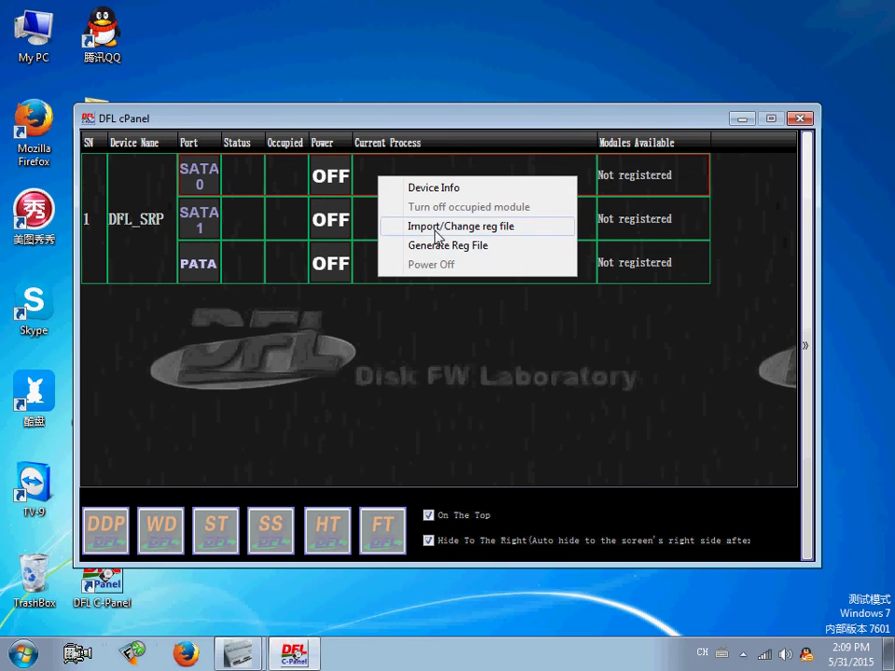
pyautogui.click(465, 247)
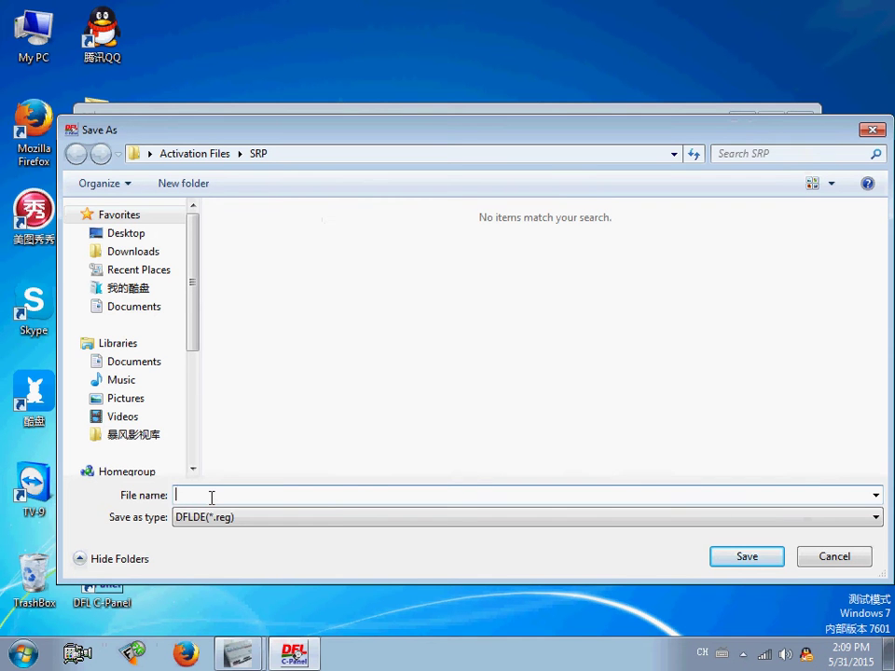
pyautogui.write('srp')
pyautogui.press('Home')
pyautogui.write('my')
pyautogui.click(132, 234)
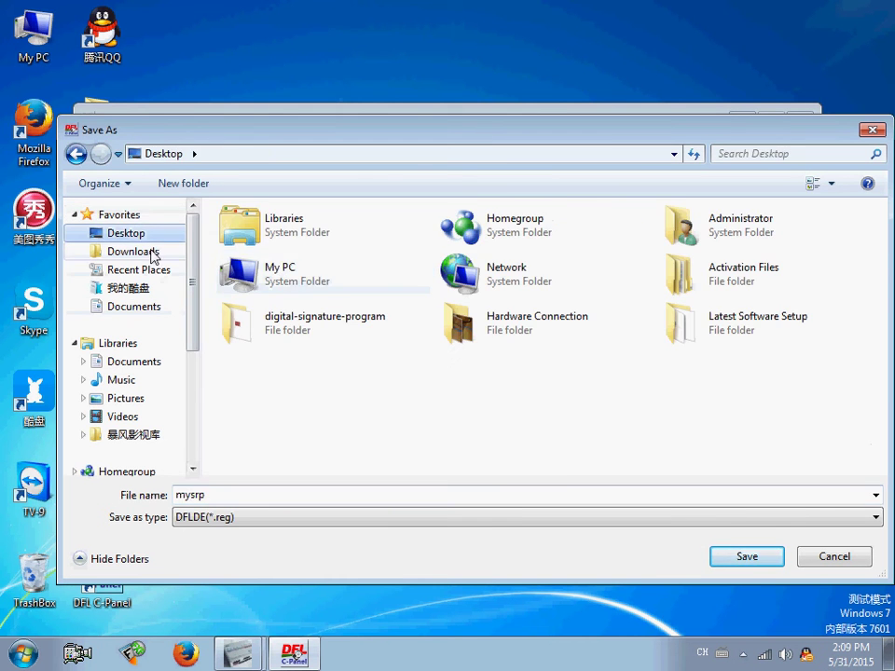
pyautogui.click(745, 556)
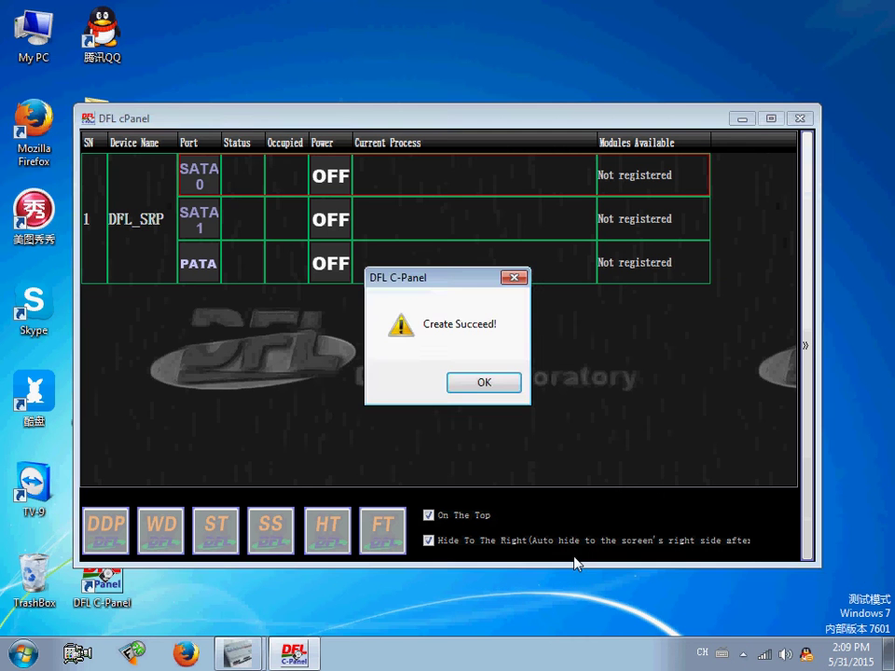
pyautogui.click(504, 387)
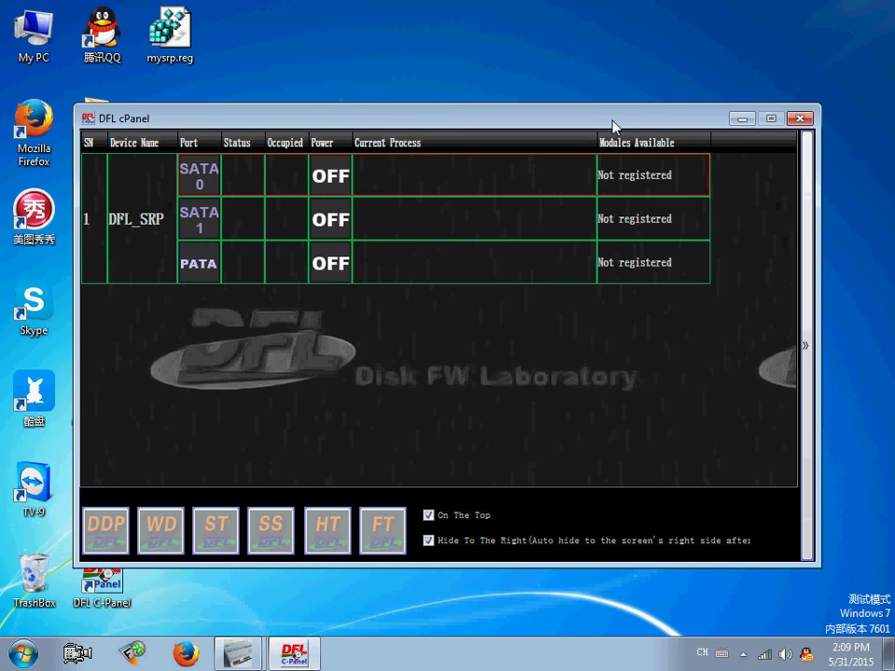
pyautogui.moveTo(489, 112); pyautogui.dragTo(451, 126)
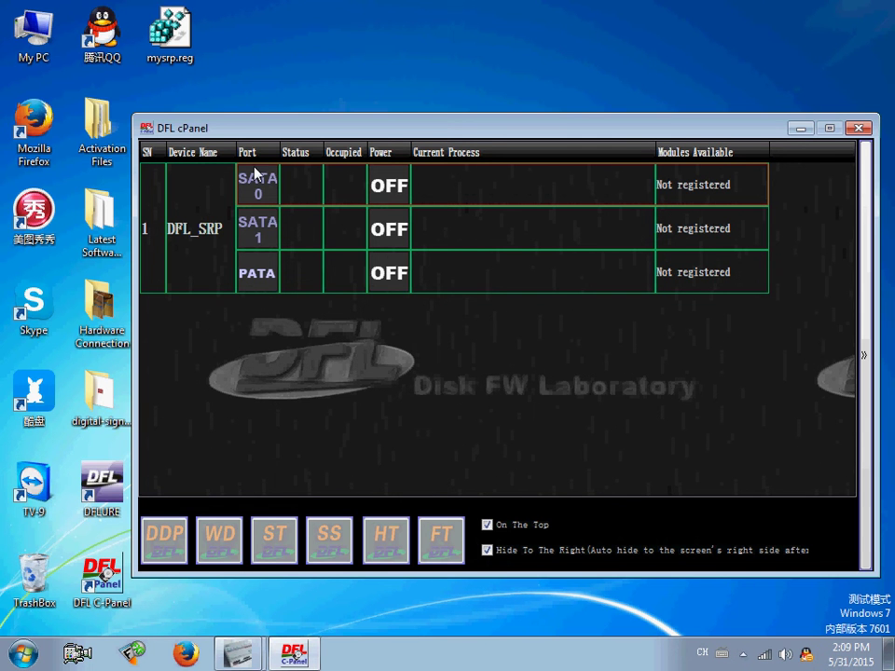
pyautogui.moveTo(282, 130); pyautogui.dragTo(296, 122)
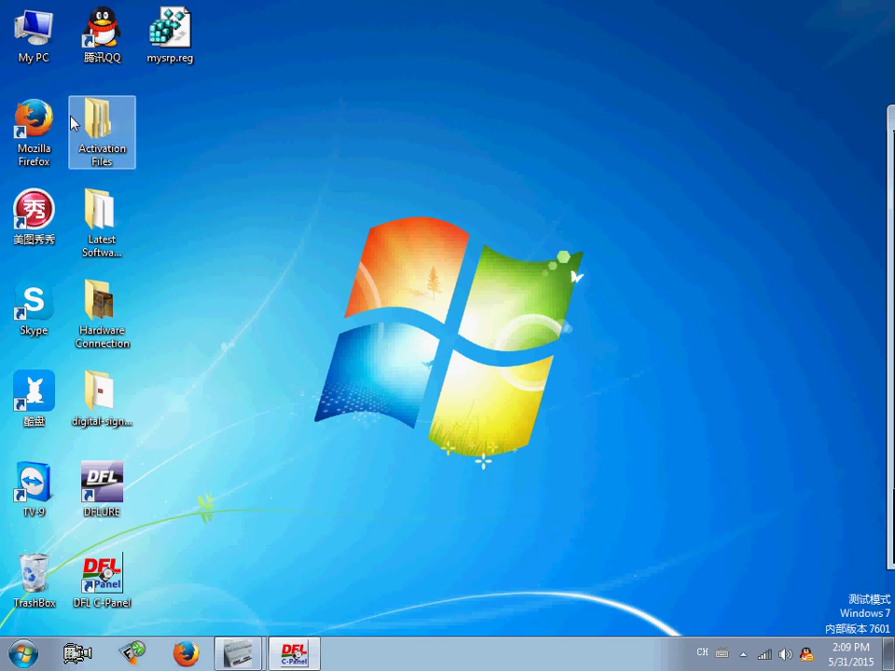
pyautogui.click(313, 656)
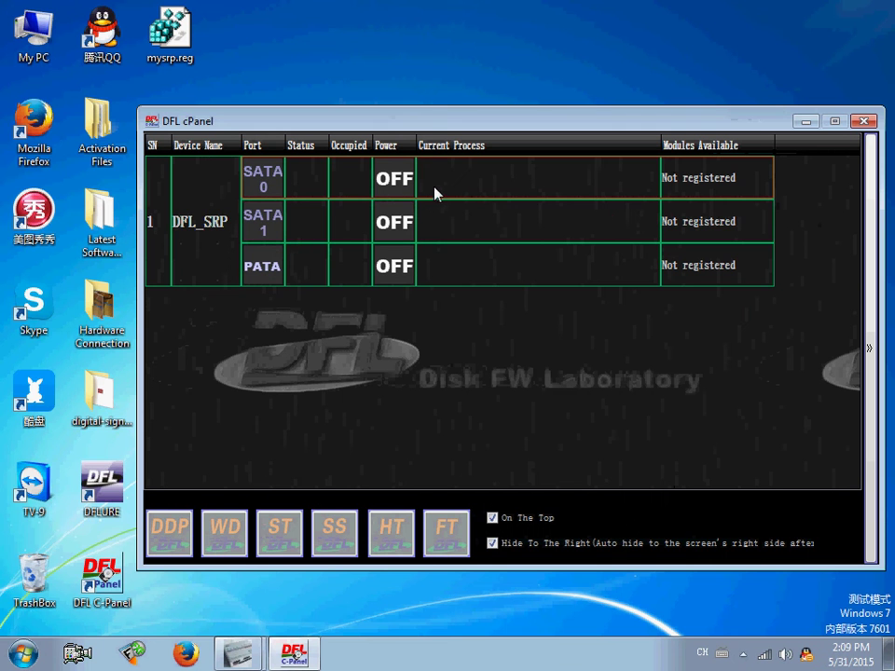
pyautogui.rightClick(441, 187)
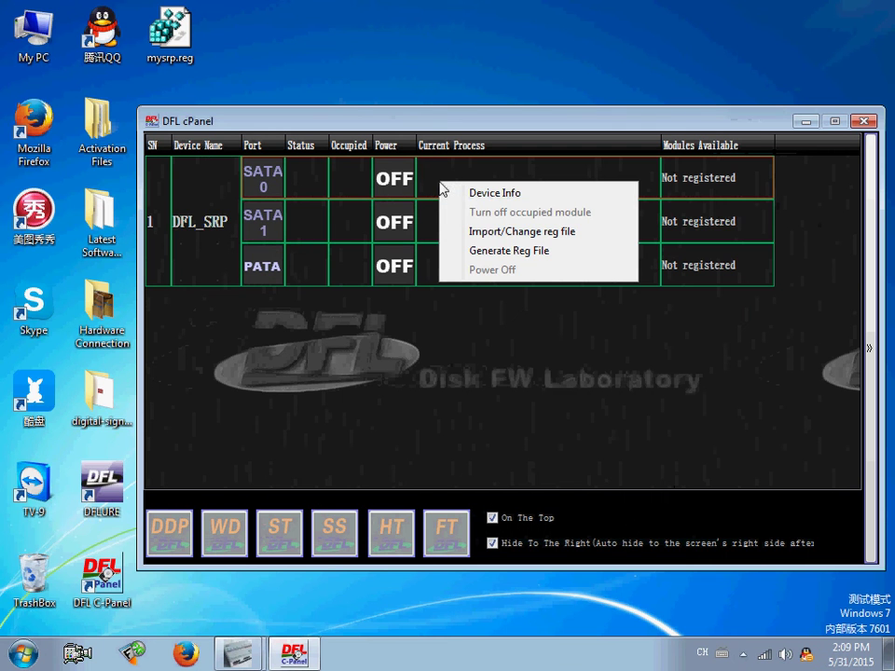
pyautogui.click(502, 230)
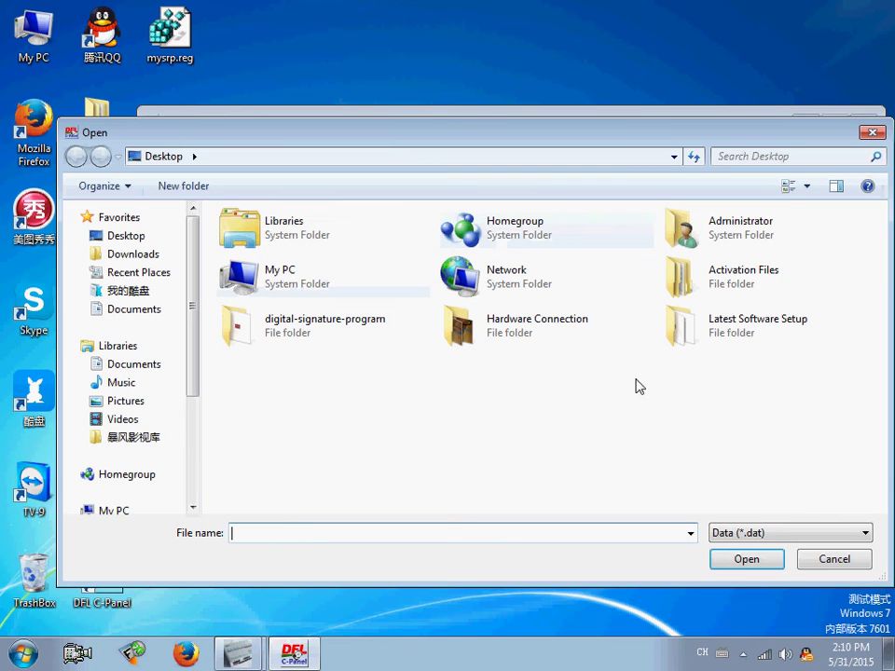
pyautogui.doubleClick(728, 288)
pyautogui.doubleClick(245, 229)
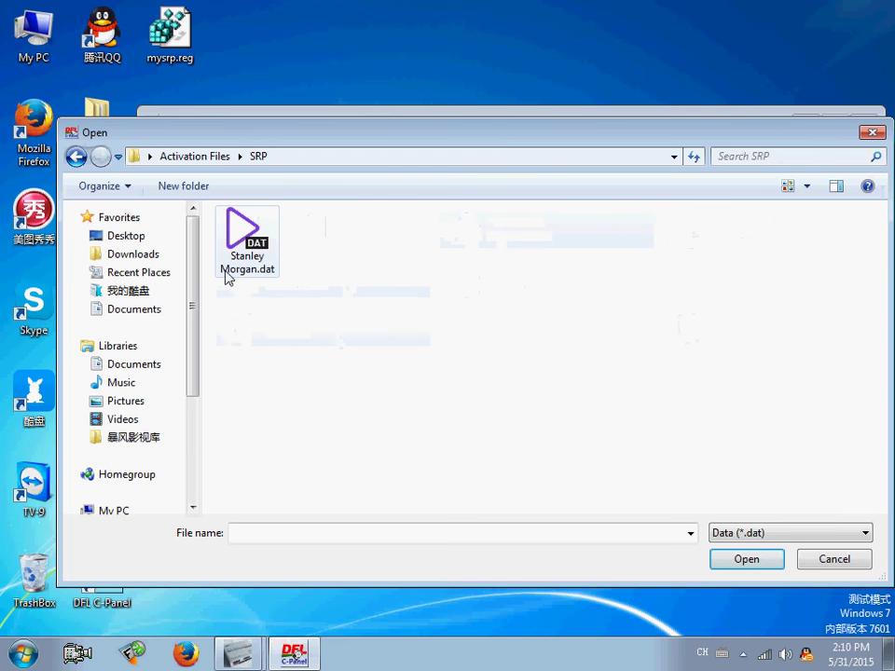
pyautogui.click(856, 561)
pyautogui.click(811, 122)
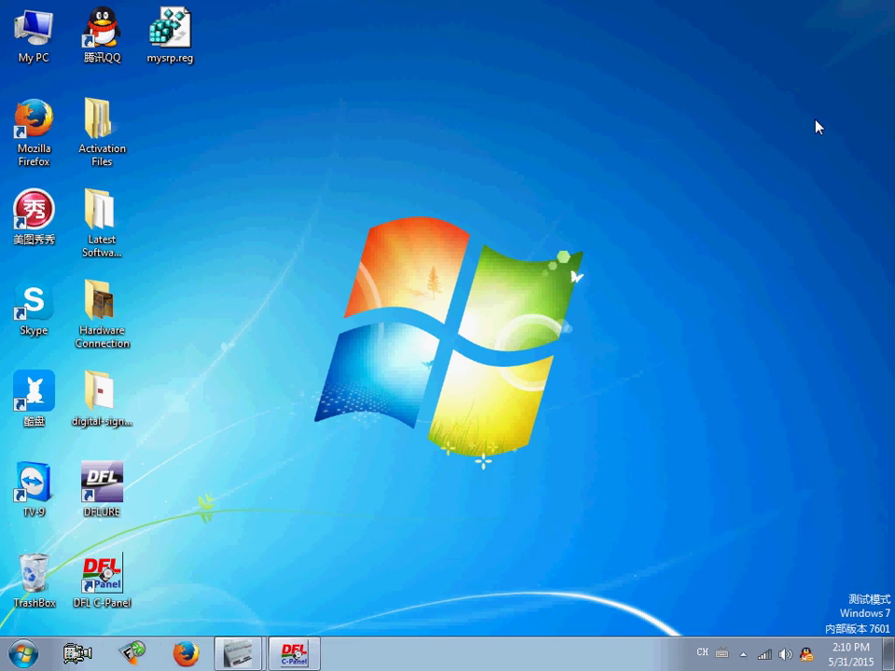
# - Open the DFL PROGS installation folder through the properties of the DFL C-Panel desktop shortcut
pyautogui.click(296, 653)
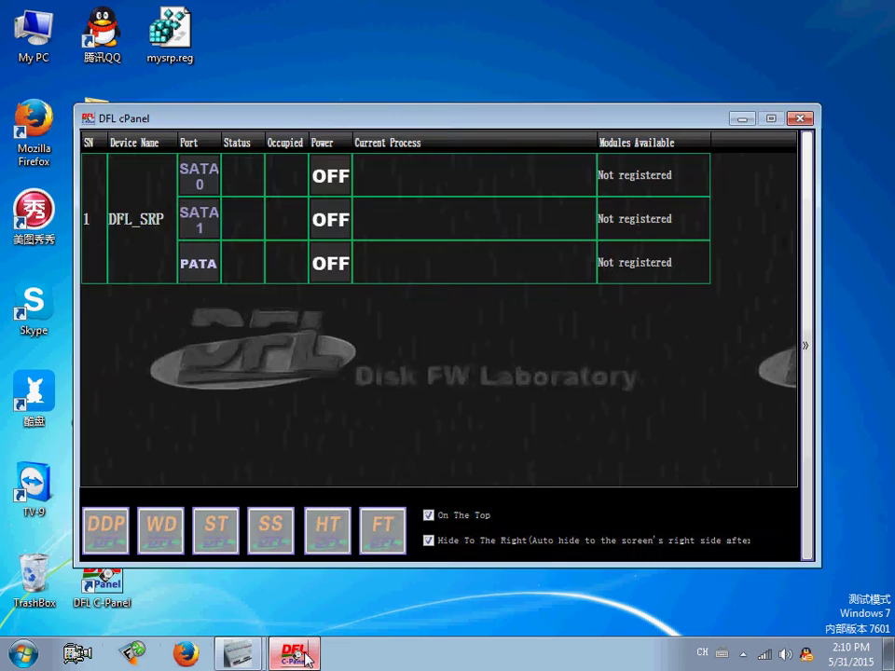
pyautogui.click(295, 653)
pyautogui.rightClick(113, 569)
pyautogui.click(161, 556)
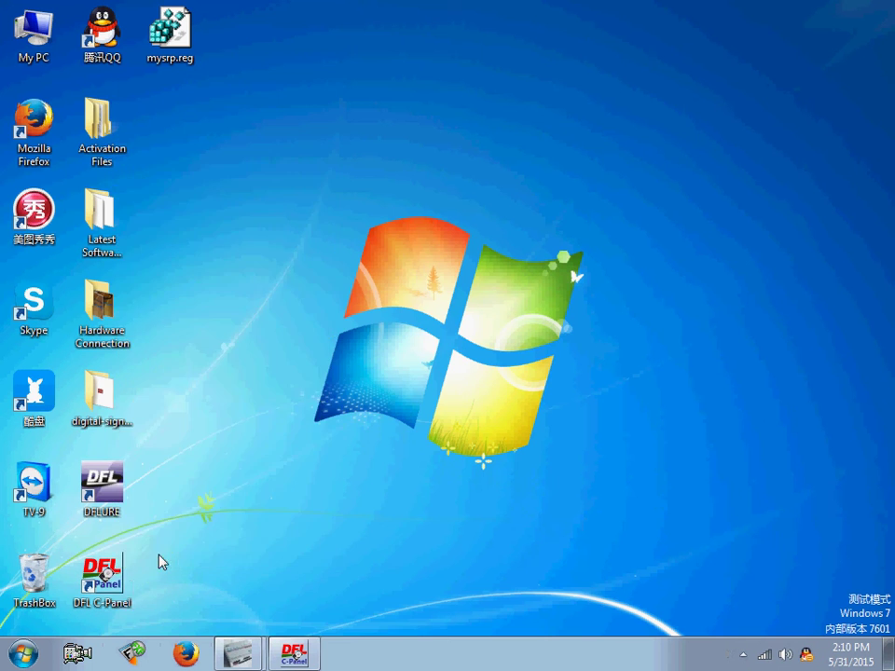
pyautogui.moveTo(280, 183); pyautogui.dragTo(612, 59)
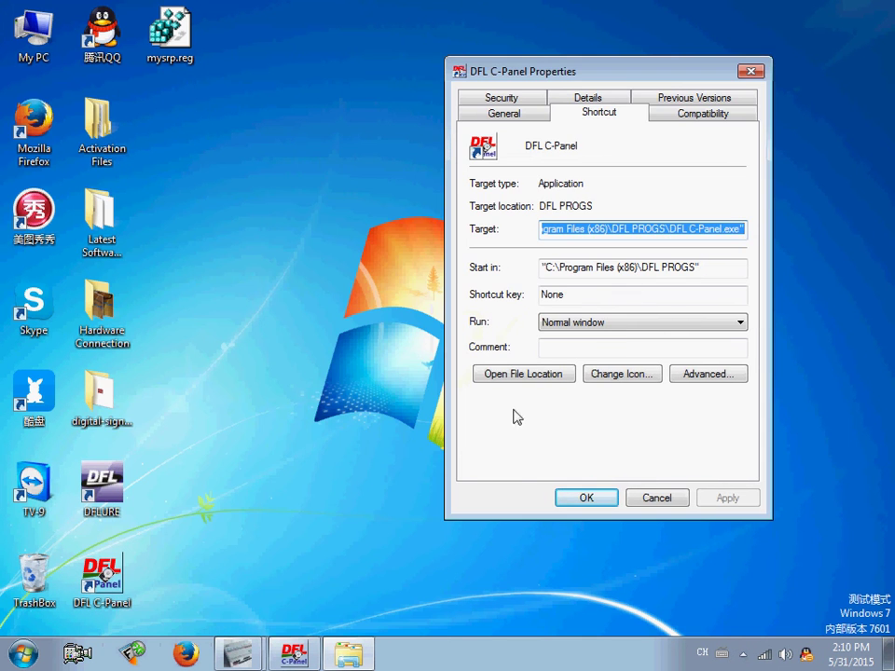
pyautogui.click(514, 375)
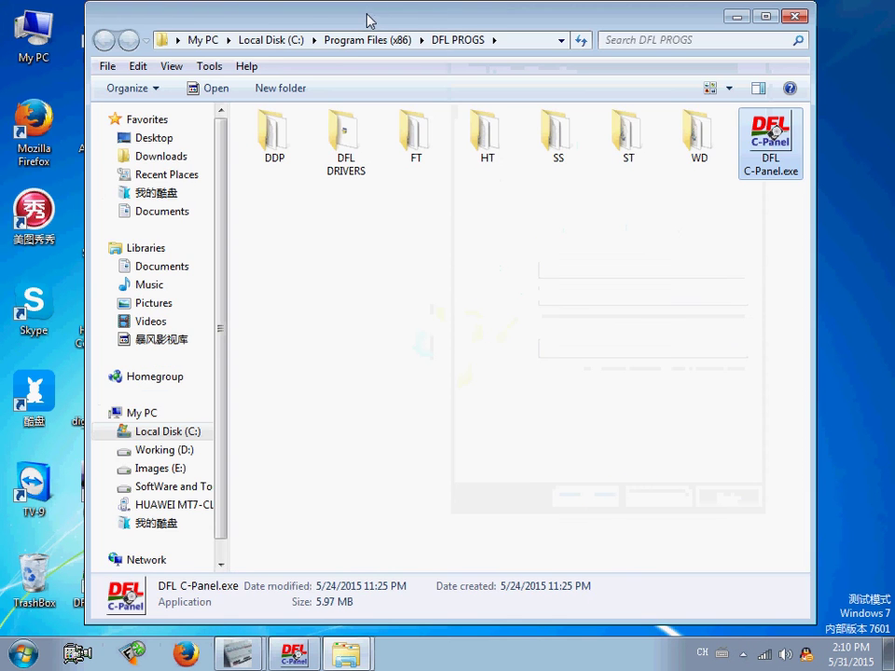
pyautogui.moveTo(396, 28); pyautogui.dragTo(556, 45)
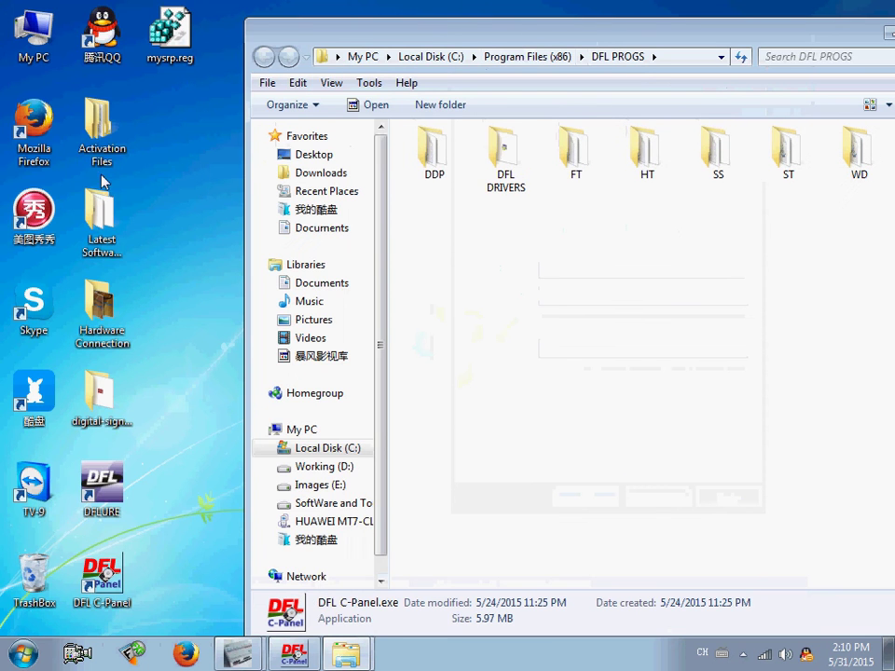
# - Open the SRP folder inside Activation Files on the desktop and copy the .dat activation file
pyautogui.doubleClick(98, 125)
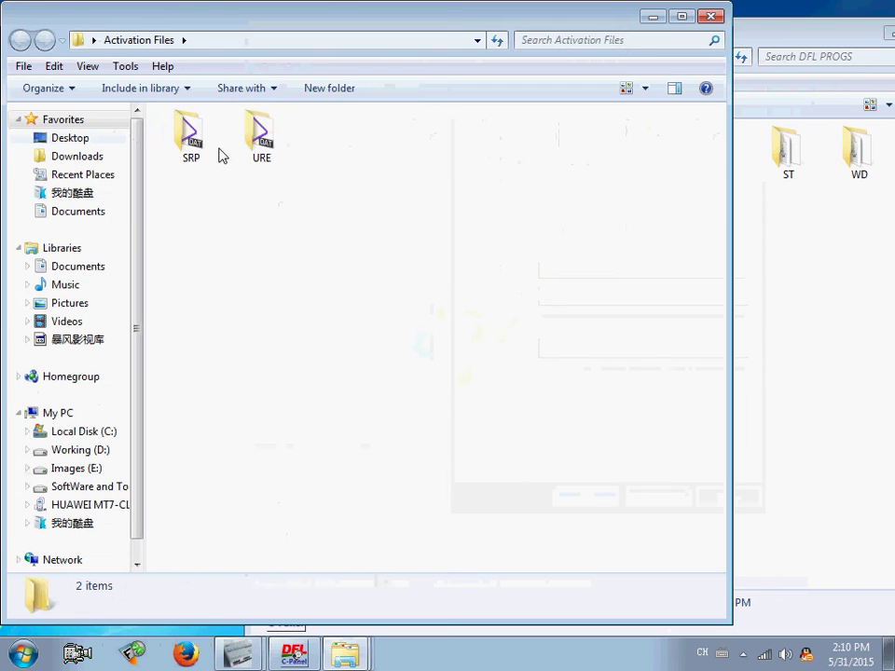
pyautogui.click(180, 149)
pyautogui.doubleClick(180, 149)
pyautogui.moveTo(251, 14); pyautogui.dragTo(45, 142)
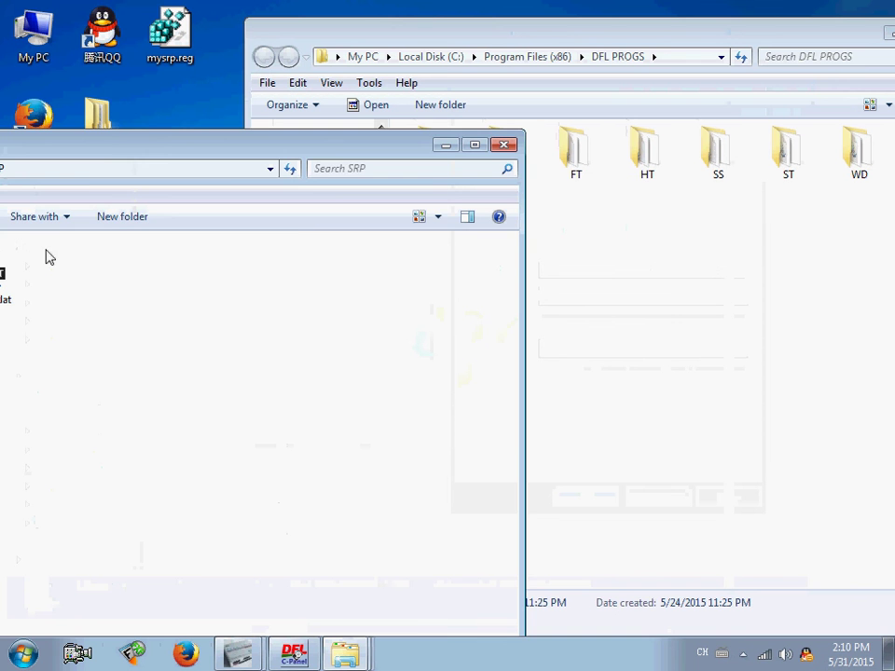
pyautogui.moveTo(131, 140); pyautogui.dragTo(685, 360)
pyautogui.click(564, 489)
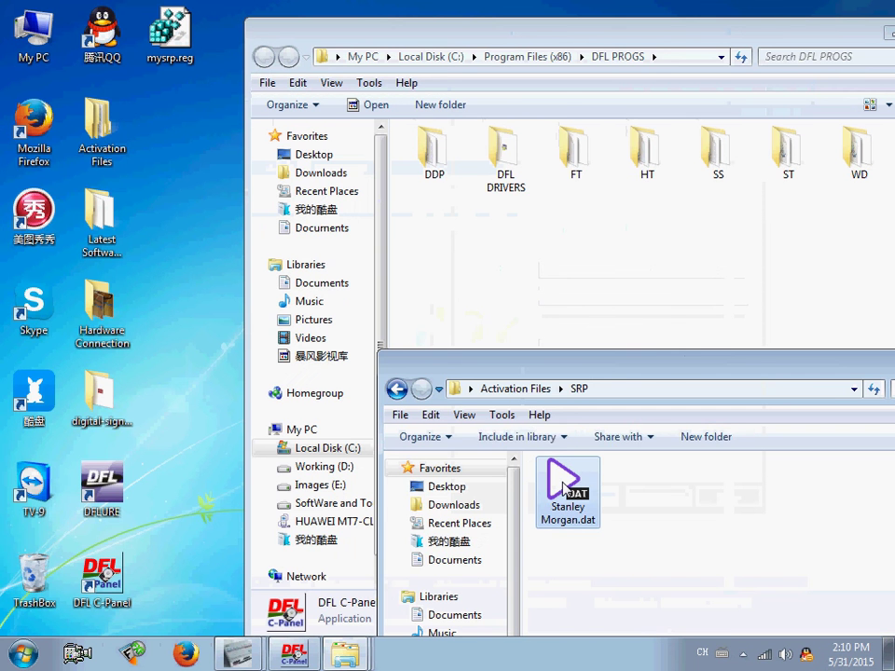
# - Paste the .dat activation file into the DFL PROGS folder and put away the open folder and properties windows
pyautogui.click(547, 289)
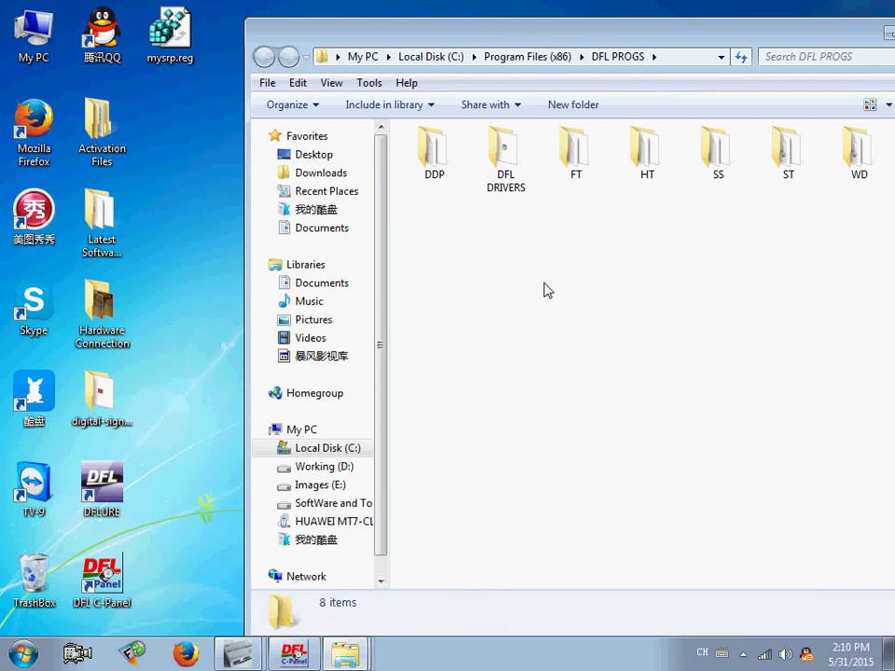
pyautogui.hotkey('ctrl', 'v')
pyautogui.click(554, 297)
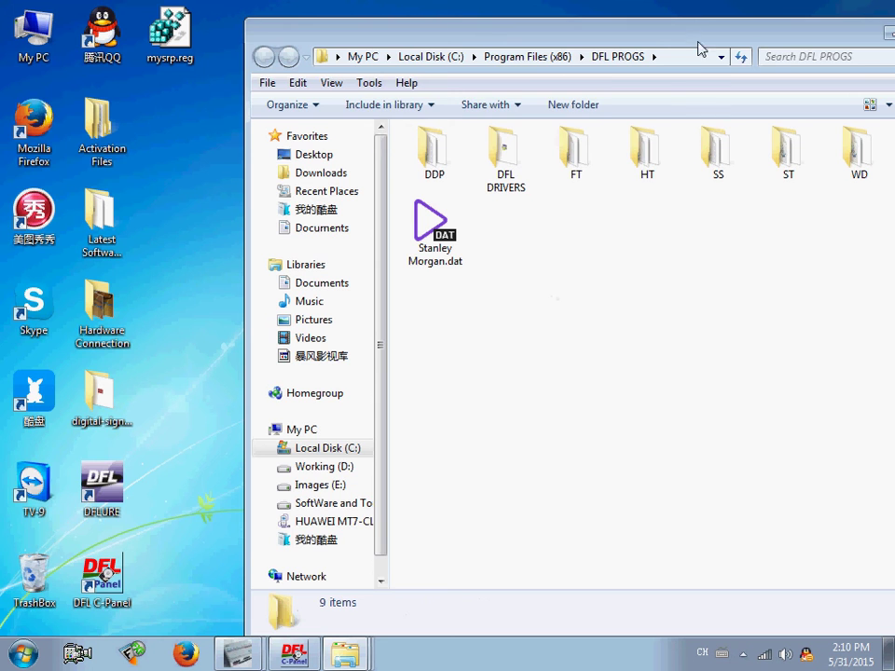
pyautogui.moveTo(850, 42); pyautogui.dragTo(605, 76)
pyautogui.click(645, 66)
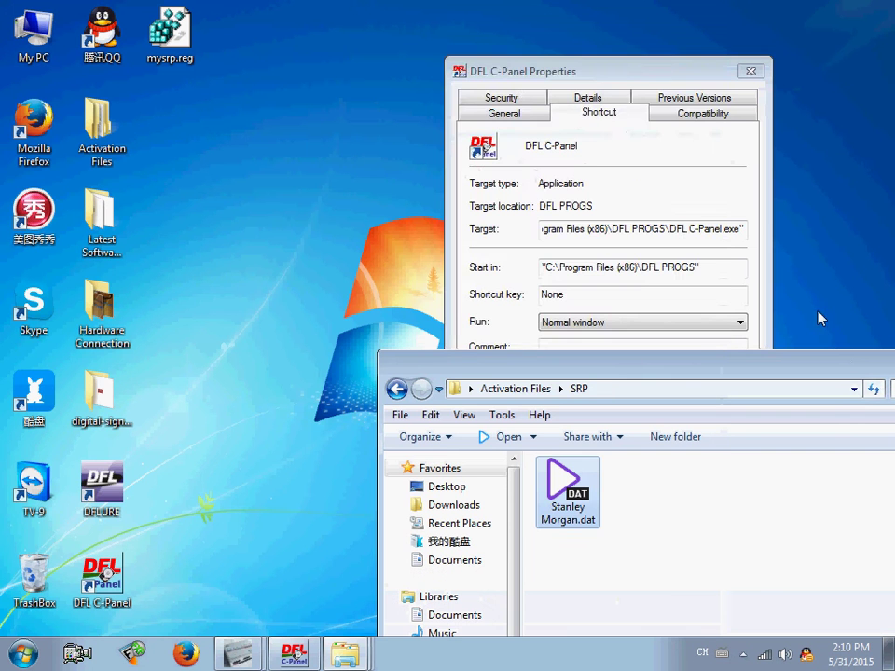
pyautogui.click(751, 72)
pyautogui.moveTo(853, 369); pyautogui.dragTo(557, 267)
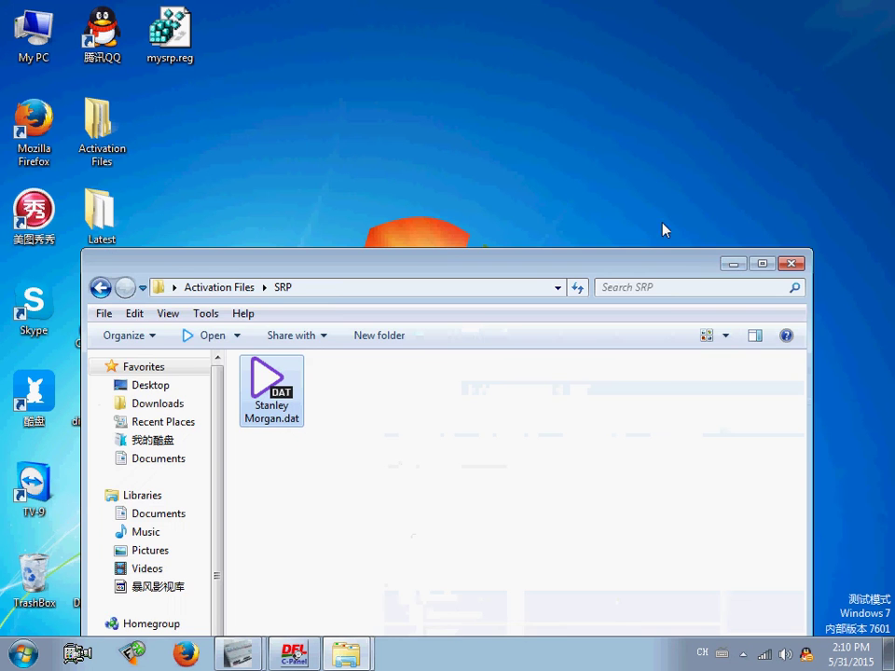
pyautogui.click(732, 264)
# - Close the running DFL C-Panel, restart it from the desktop and bring its window into view
pyautogui.click(297, 655)
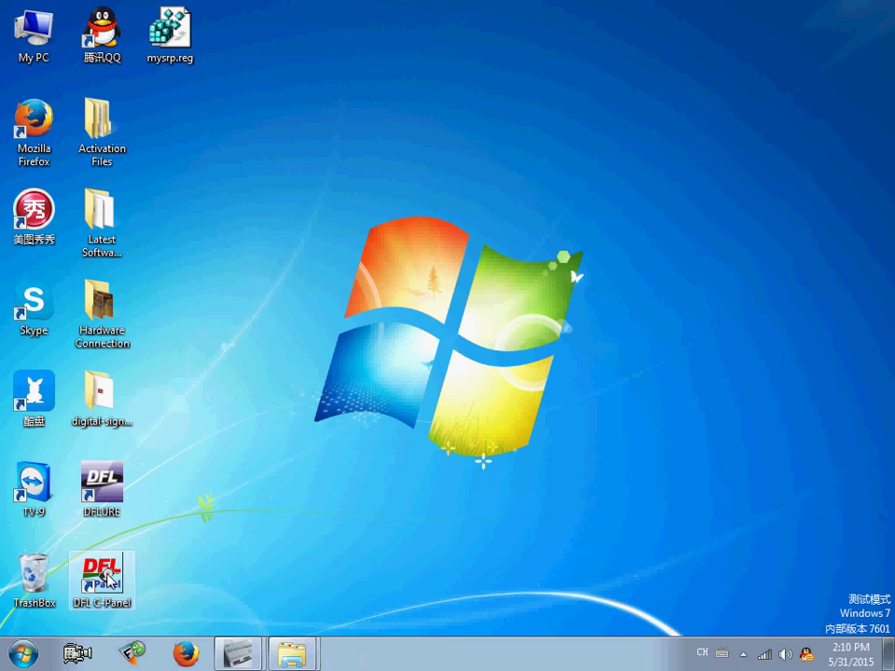
pyautogui.doubleClick(102, 577)
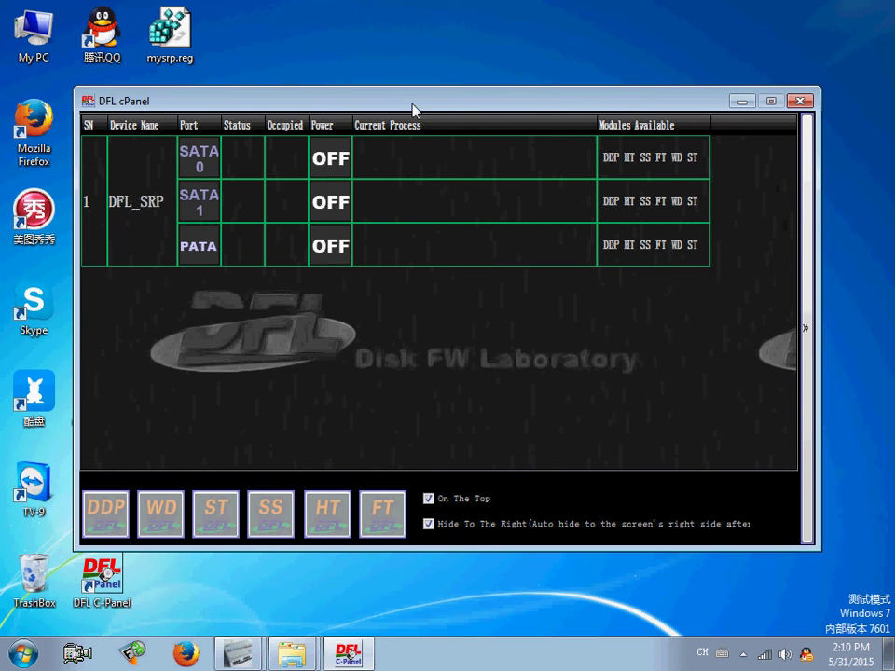
pyautogui.moveTo(549, 104); pyautogui.dragTo(622, 120)
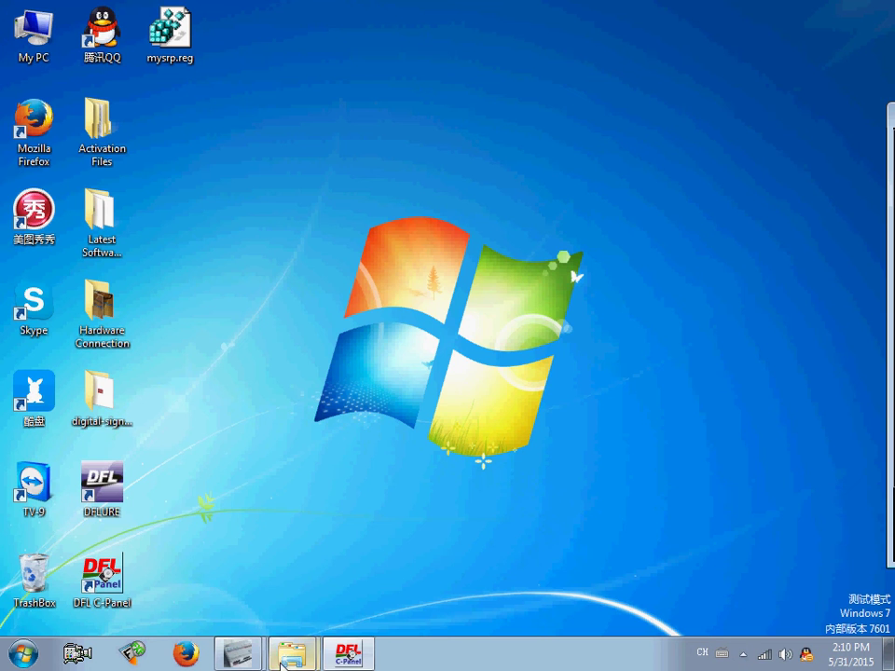
pyautogui.click(350, 650)
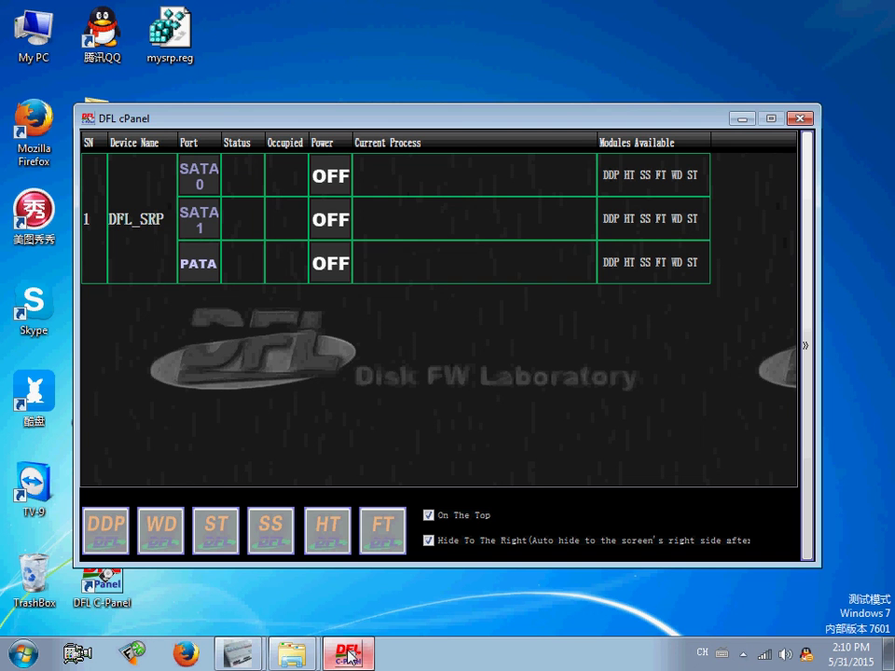
# - Start the DDP module on the SATA 0 port of the DFL_SRP device
pyautogui.click(238, 186)
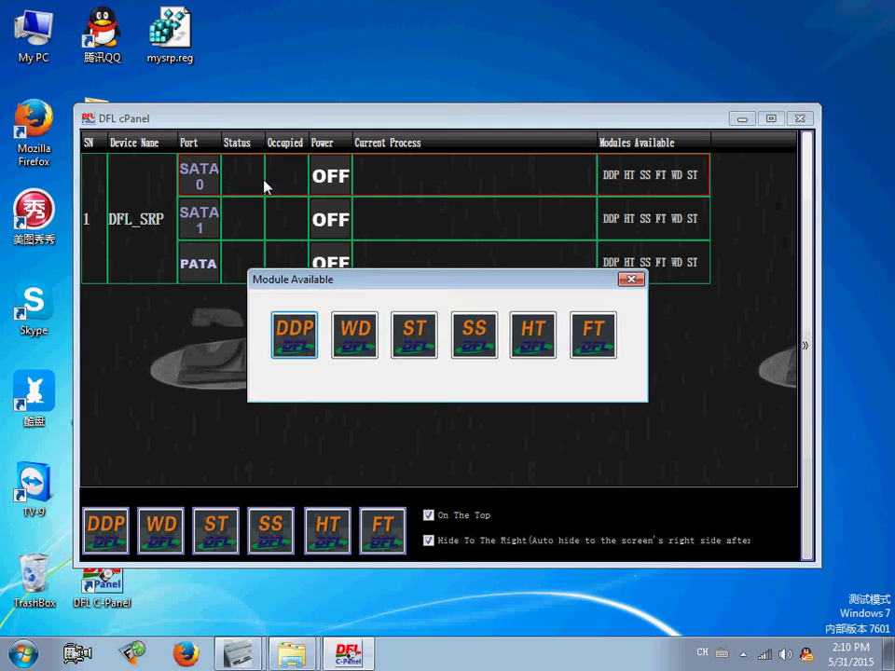
pyautogui.click(298, 347)
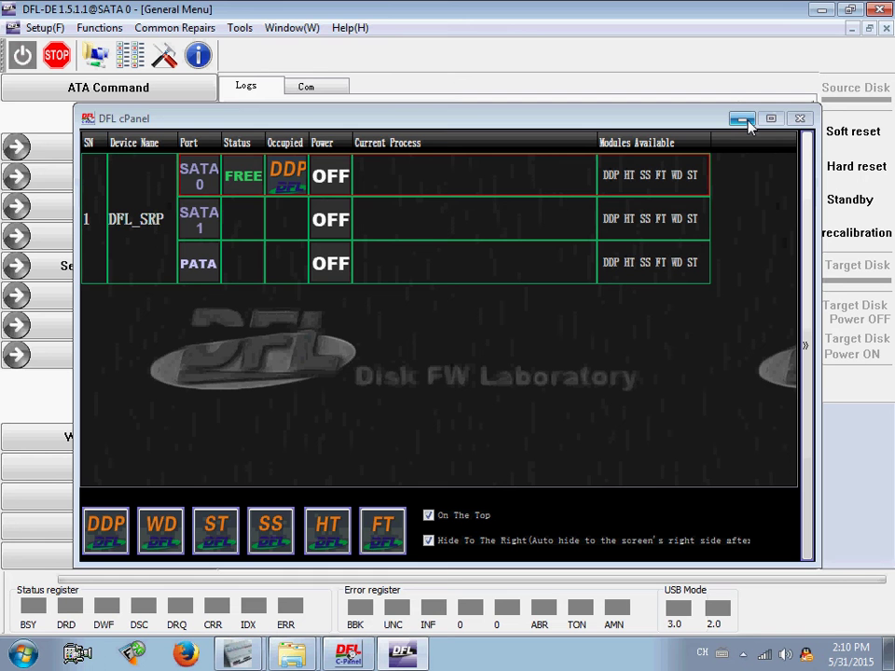
# - Start the WD module on the SATA 1 port and the HT module on the PATA port of DFL_SRP
pyautogui.click(253, 221)
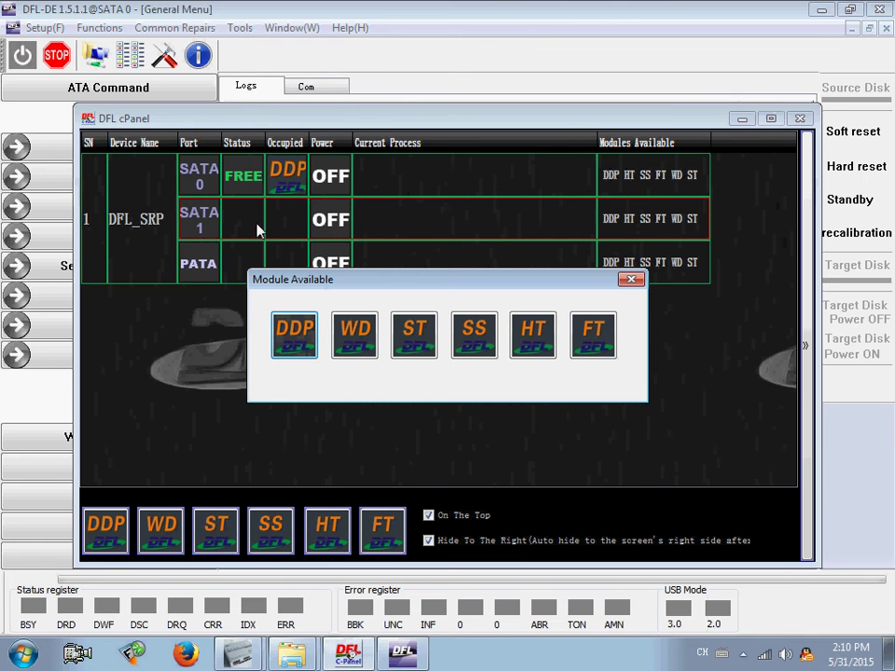
pyautogui.click(357, 345)
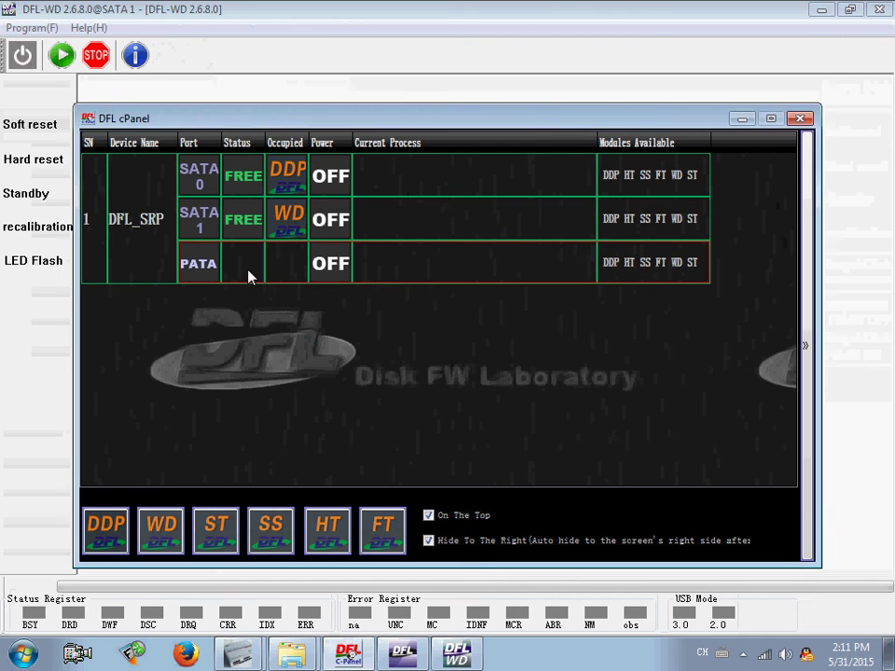
pyautogui.click(247, 269)
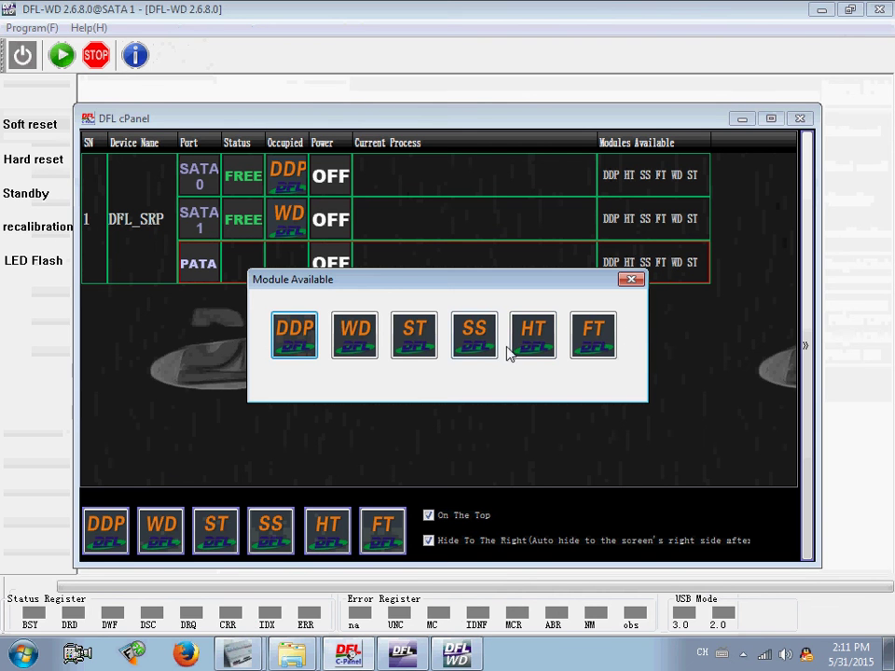
pyautogui.click(534, 333)
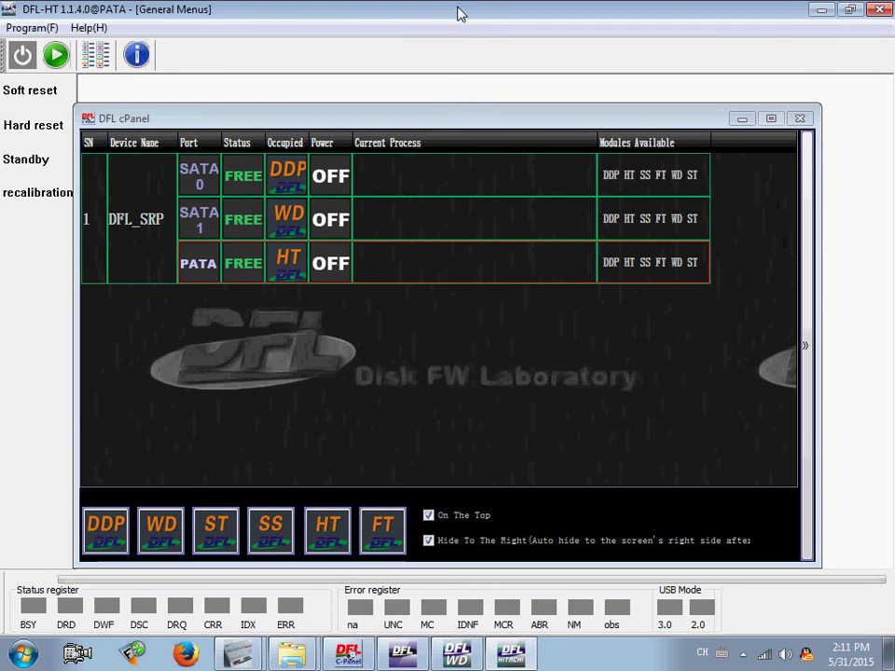
# - Restore the HT and WD module windows to a smaller size and arrange them with the DFL cPanel so all modules are visible
pyautogui.moveTo(428, 128); pyautogui.dragTo(485, 223)
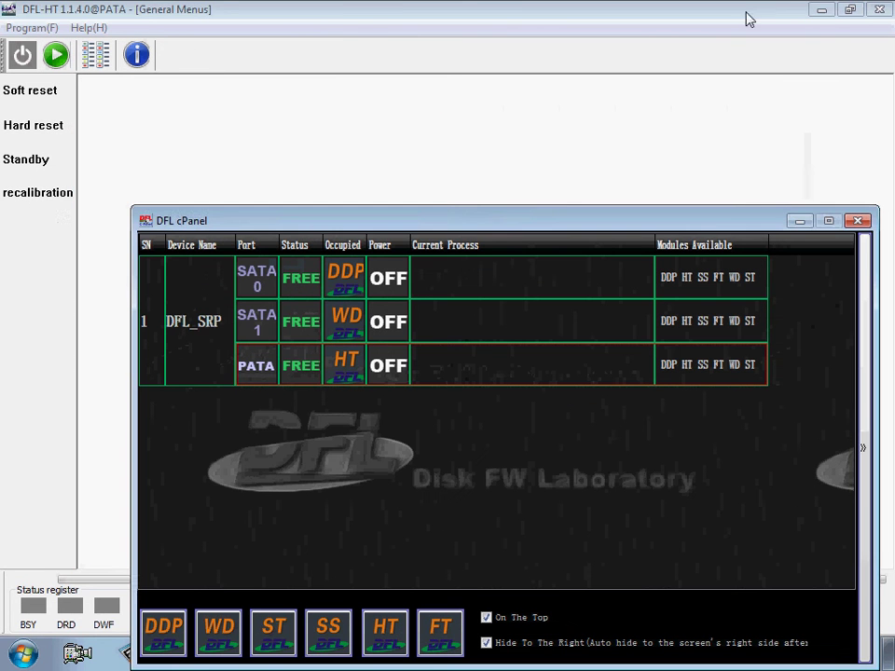
pyautogui.click(849, 10)
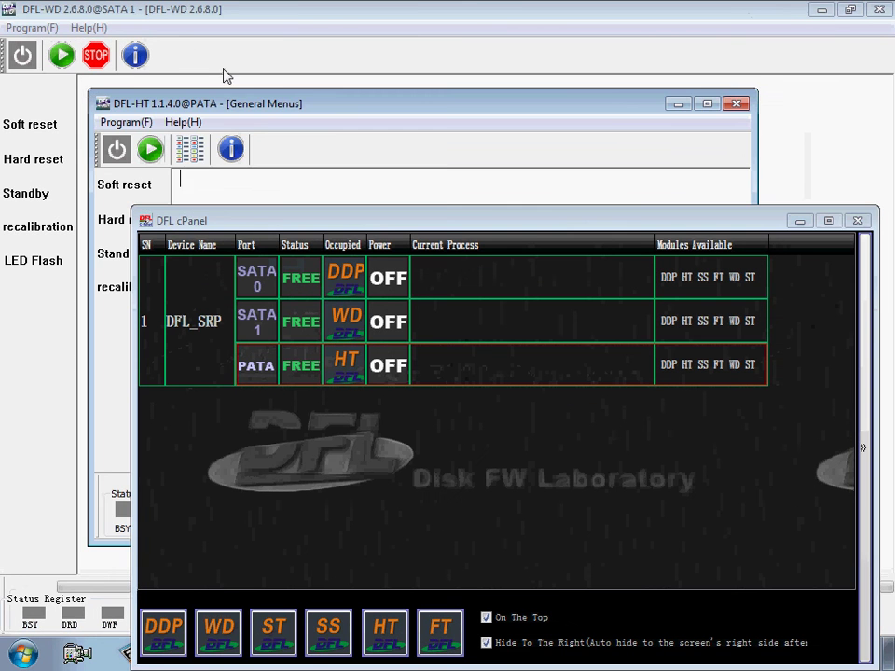
pyautogui.click(849, 9)
pyautogui.moveTo(304, 73); pyautogui.dragTo(516, 84)
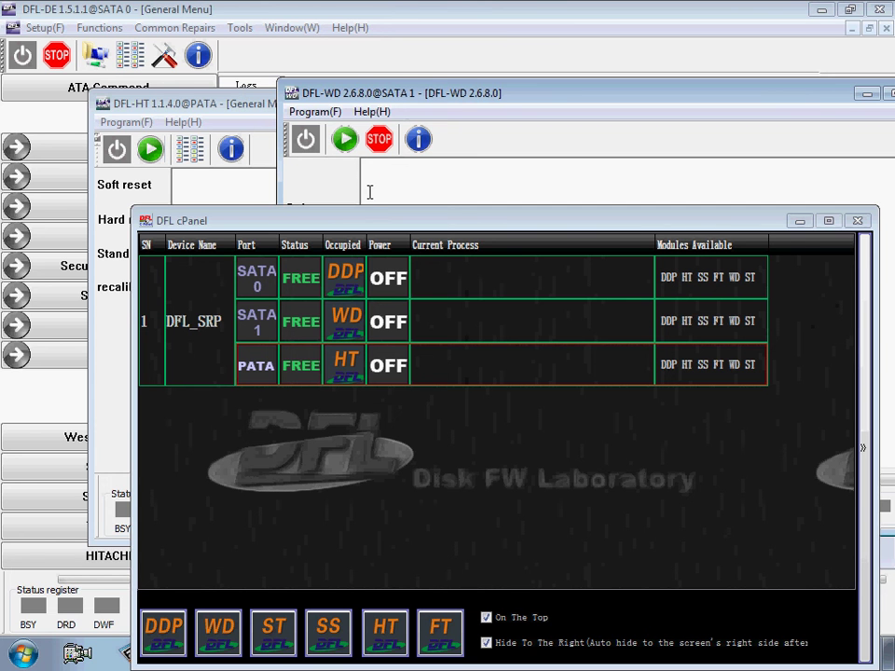
pyautogui.moveTo(471, 221); pyautogui.dragTo(444, 156)
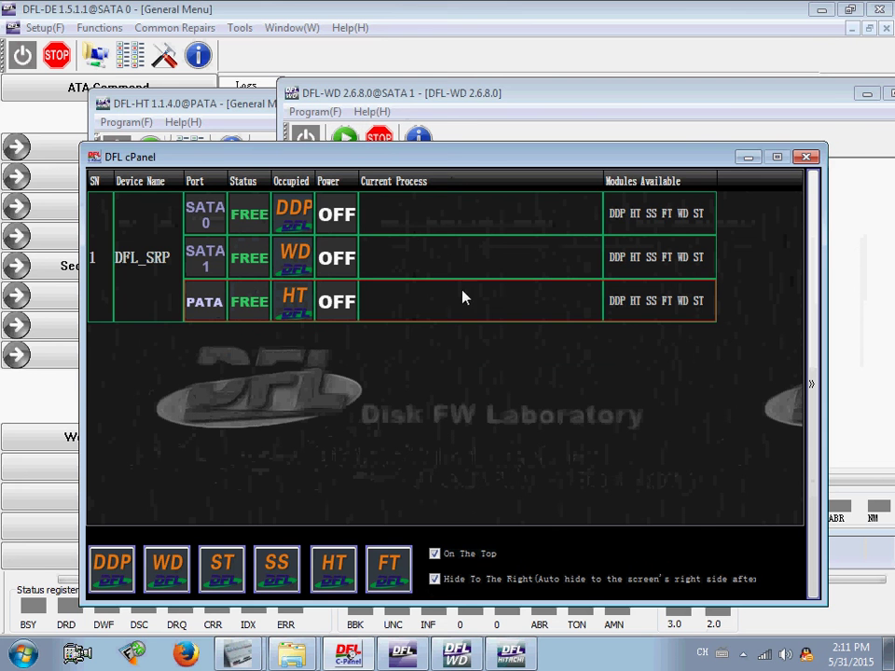
# - Minimize the DFL cPanel, close the WD, HT and DDP modules, and shut down the control panel itself
pyautogui.click(747, 157)
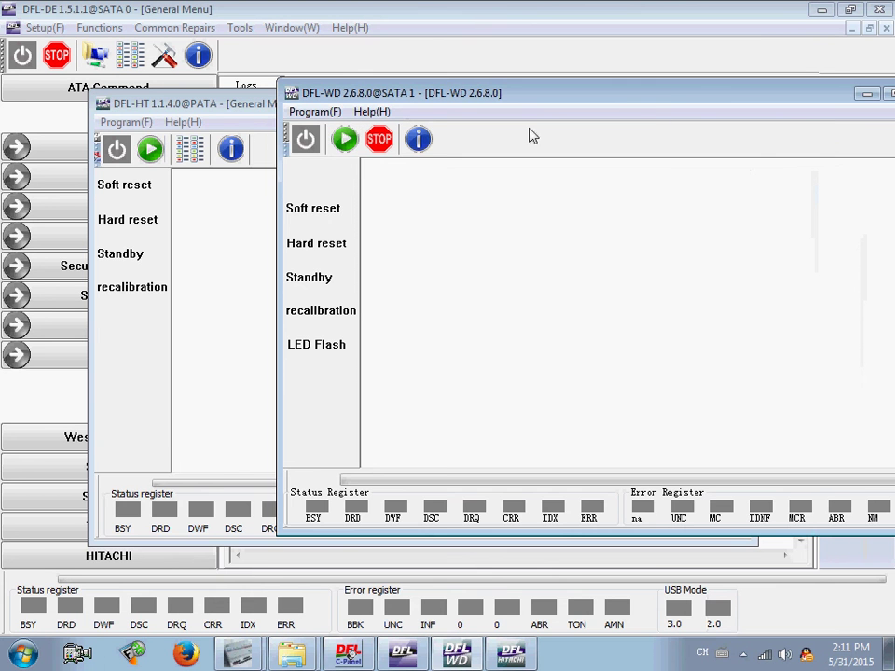
pyautogui.moveTo(669, 100); pyautogui.dragTo(380, 147)
pyautogui.click(626, 146)
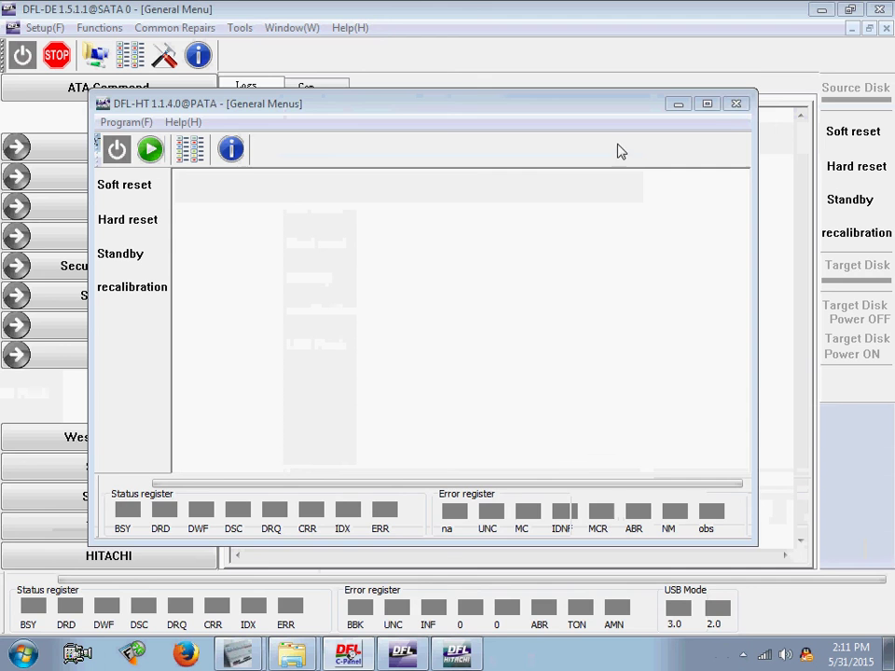
pyautogui.click(736, 104)
pyautogui.click(879, 9)
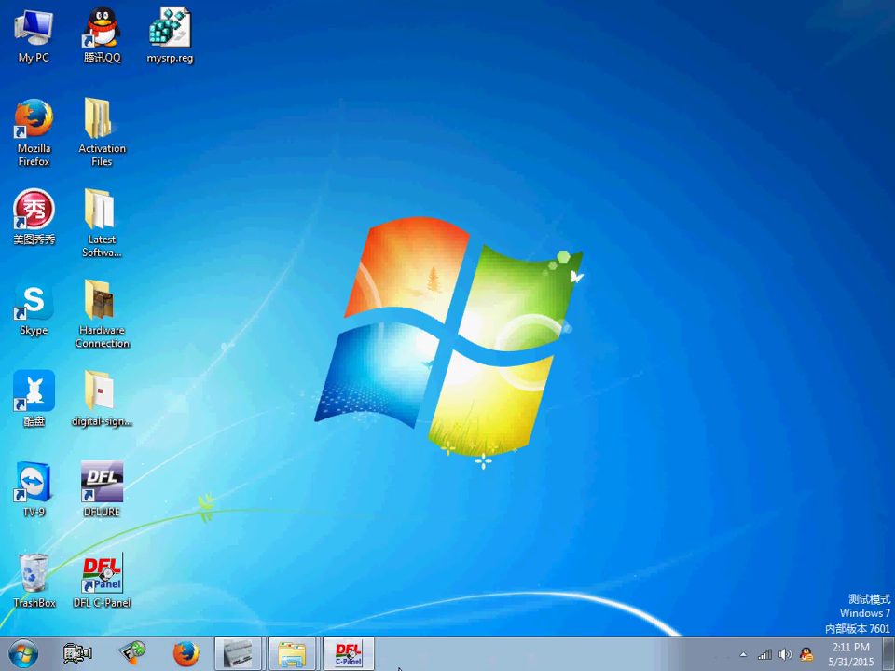
pyautogui.click(352, 653)
pyautogui.click(352, 652)
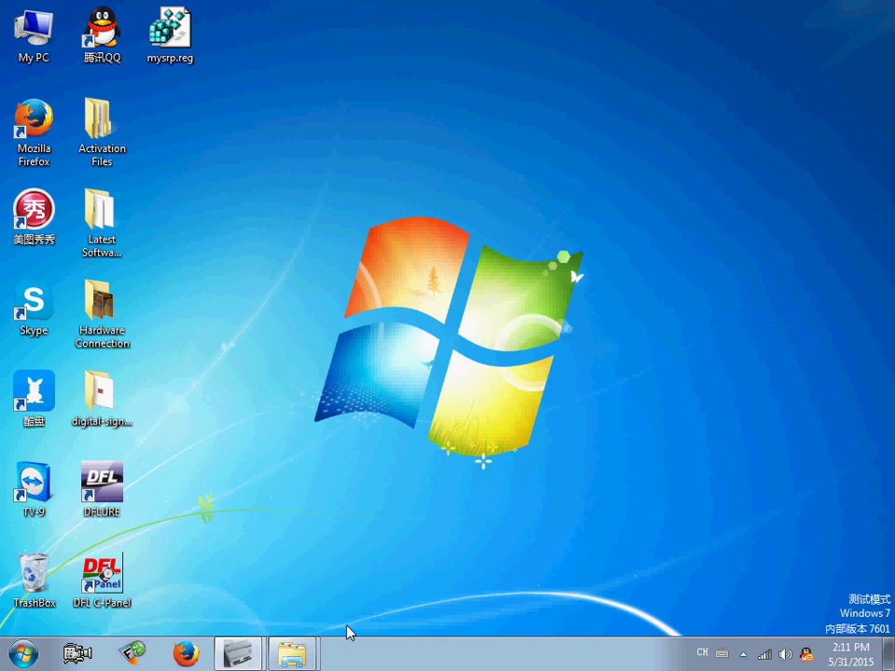
# - Open the DFL PROGS install folder through the file location of the DFL C-Panel desktop shortcut
pyautogui.rightClick(112, 569)
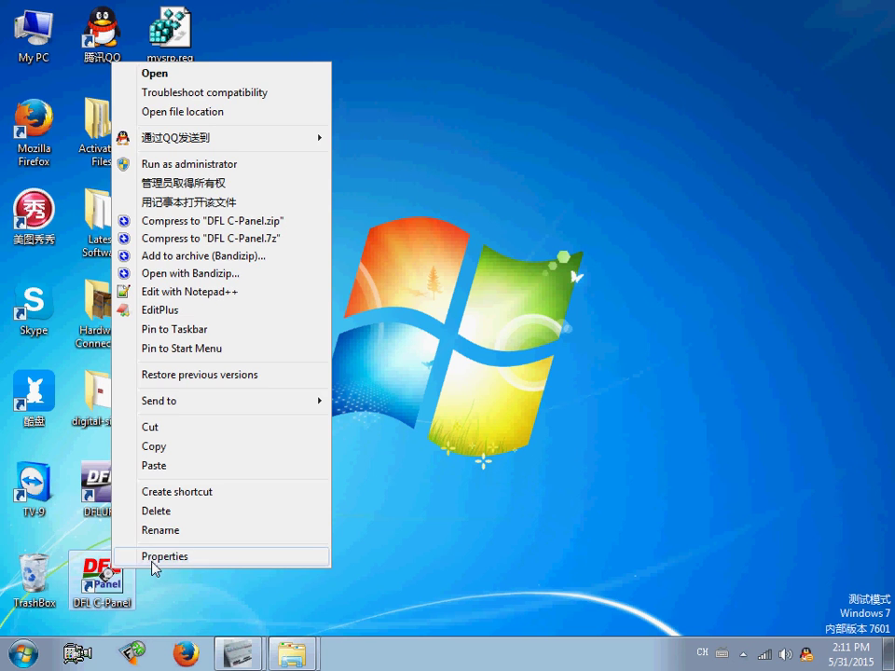
pyautogui.click(154, 557)
pyautogui.moveTo(313, 182); pyautogui.dragTo(569, 83)
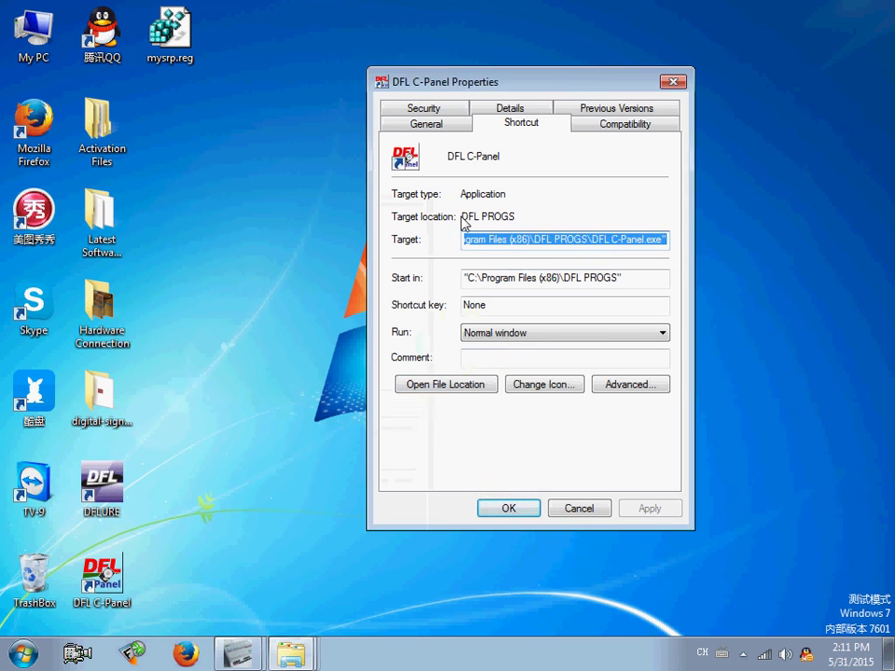
pyautogui.click(464, 385)
pyautogui.moveTo(422, 84); pyautogui.dragTo(687, 50)
# - Run DFLDDP.exe from the DDP folder, view the available channels and cancel the channel selection
pyautogui.doubleClick(463, 171)
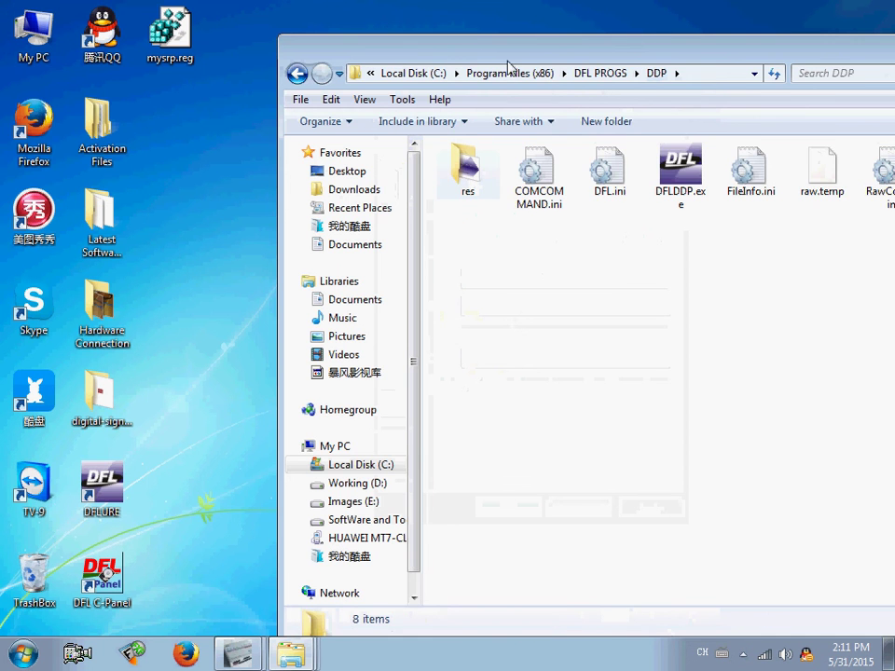
pyautogui.moveTo(505, 51); pyautogui.dragTo(381, 71)
pyautogui.click(557, 194)
pyautogui.doubleClick(556, 194)
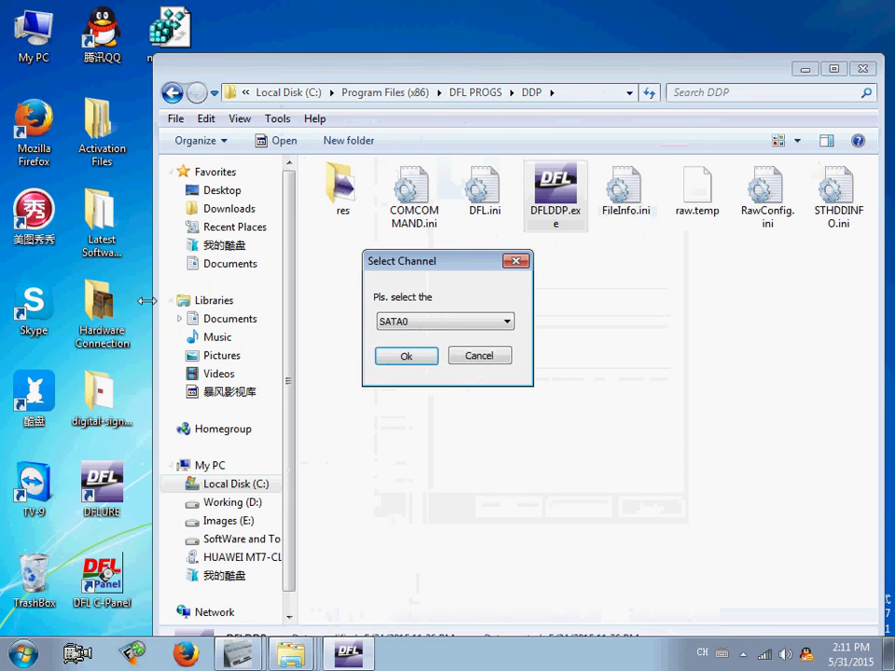
pyautogui.click(438, 321)
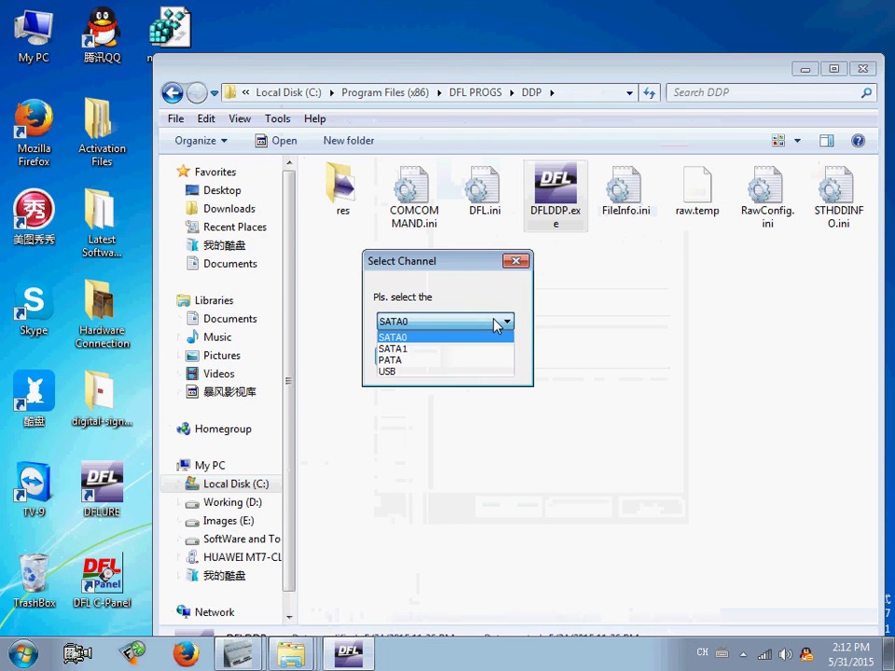
pyautogui.click(481, 315)
pyautogui.click(499, 356)
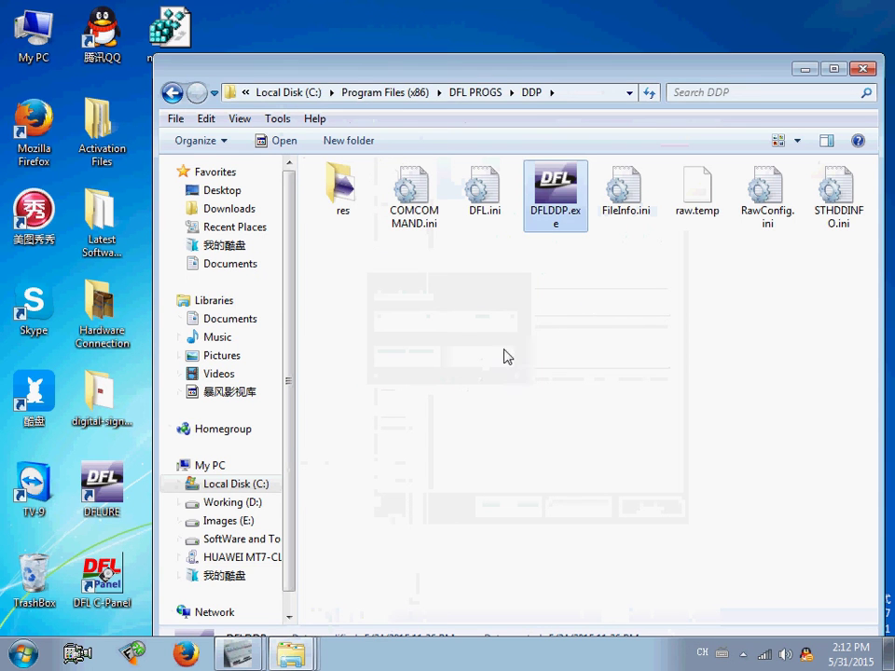
# - Run DFLFT.exe directly from the FT folder on the SATA0 channel and close the module
pyautogui.click(480, 92)
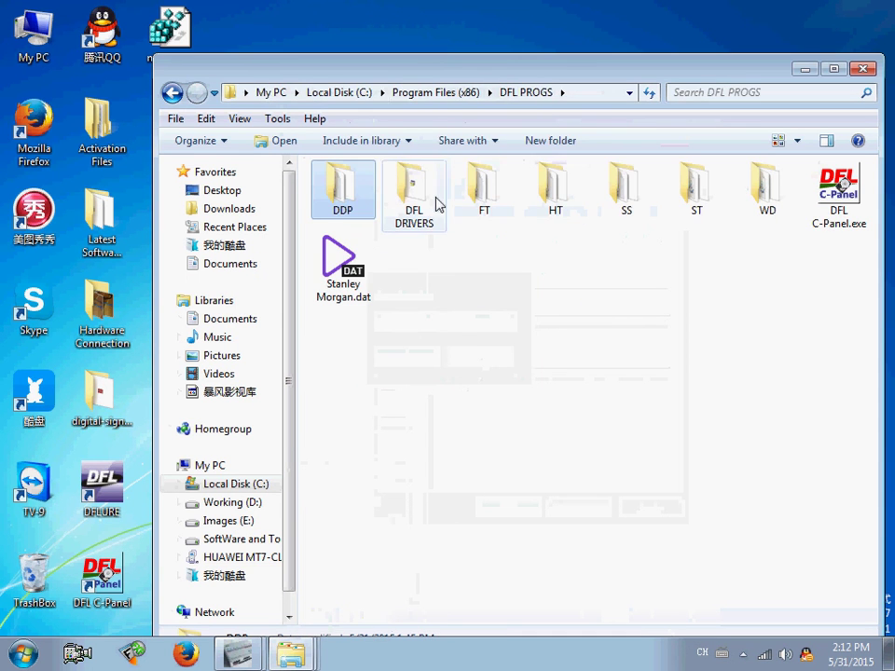
pyautogui.doubleClick(482, 191)
pyautogui.doubleClick(340, 194)
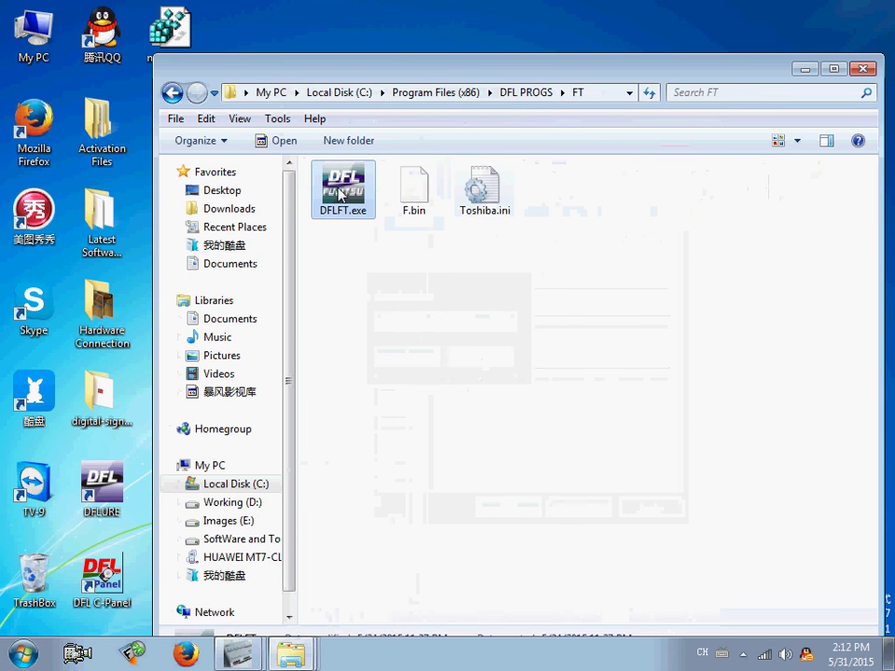
pyautogui.click(425, 333)
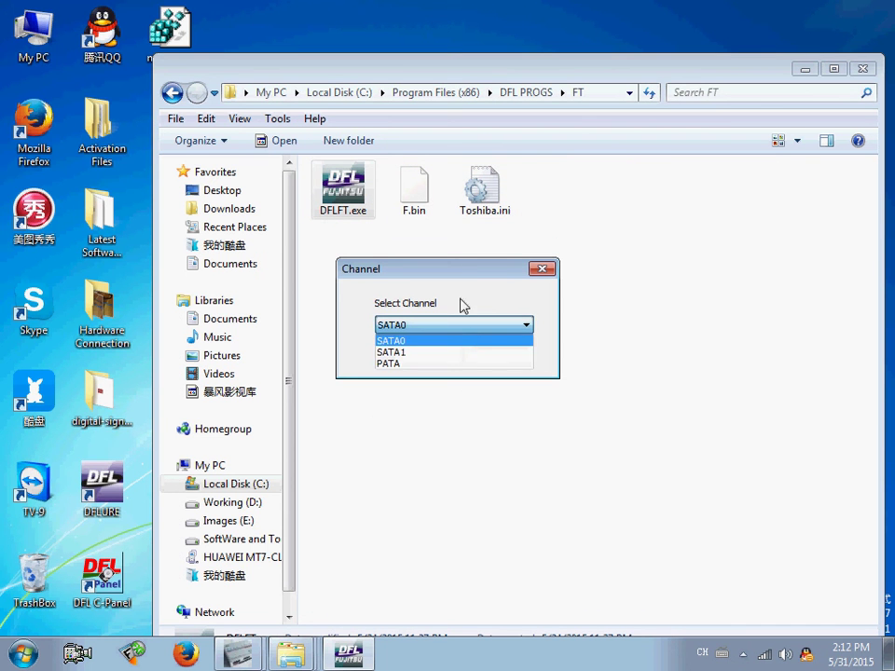
pyautogui.click(459, 302)
pyautogui.click(427, 355)
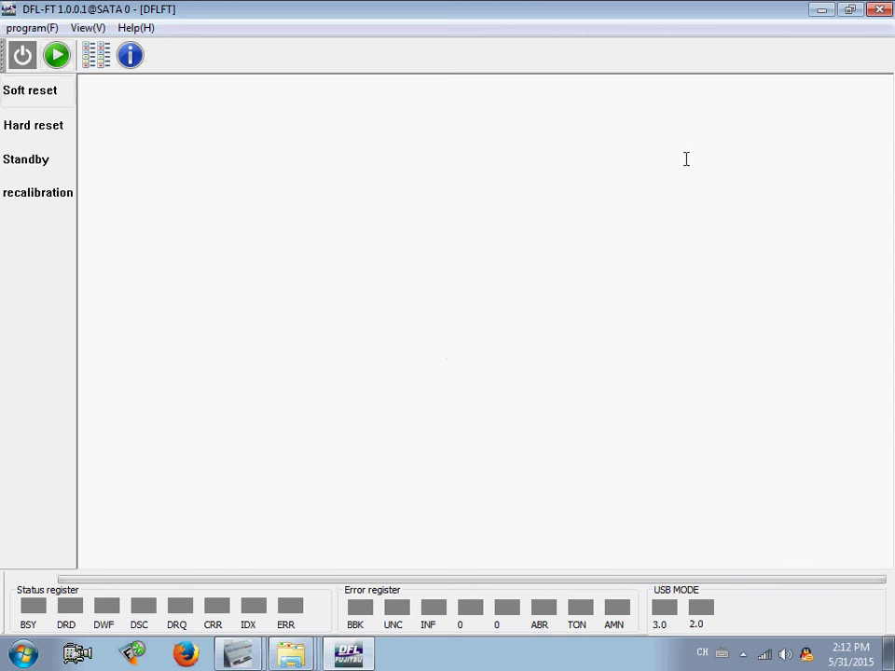
pyautogui.click(878, 9)
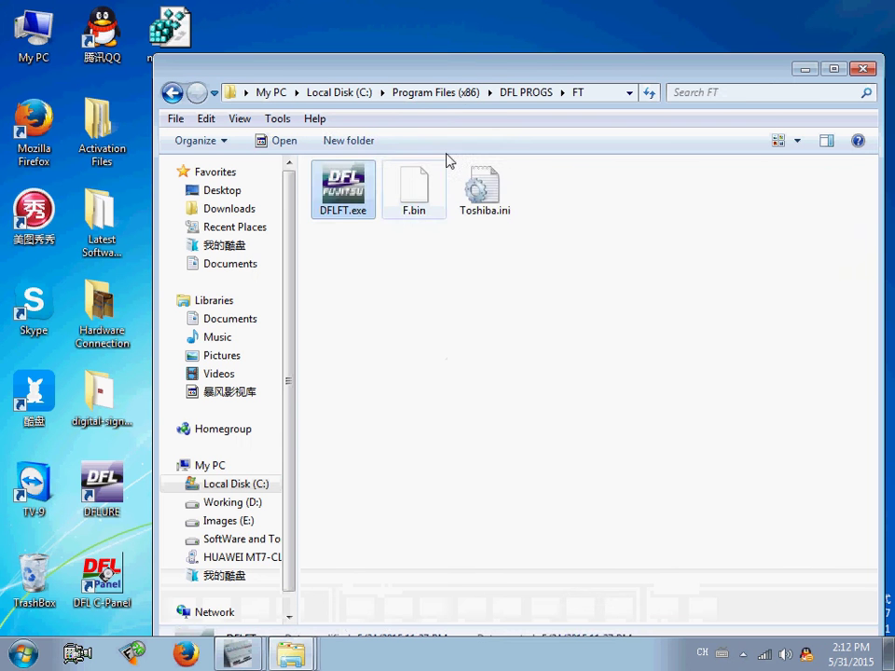
# - Look inside the HT folder, return to DFL PROGS and move the window clear of the desktop icons
pyautogui.click(511, 93)
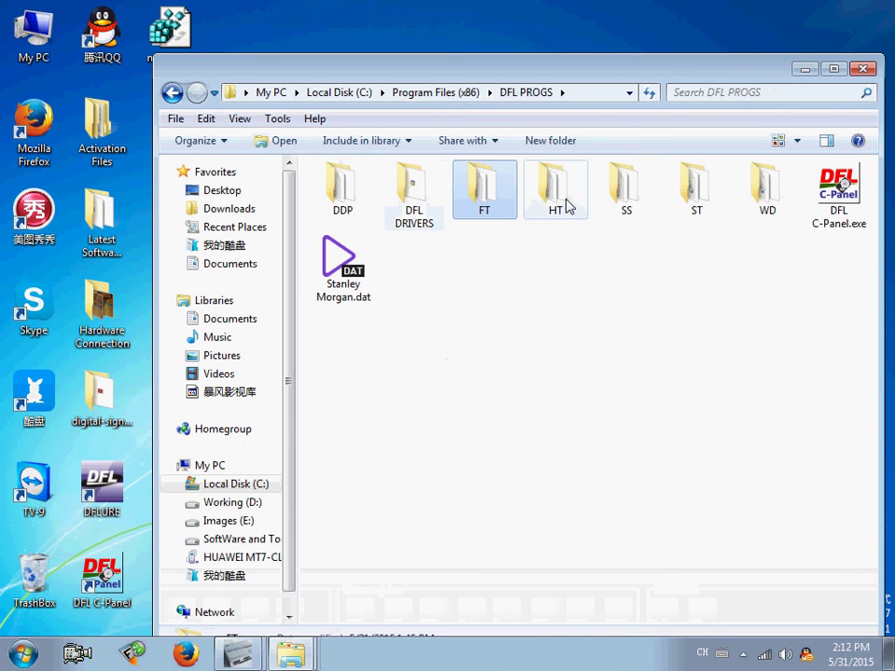
pyautogui.doubleClick(566, 202)
pyautogui.click(486, 93)
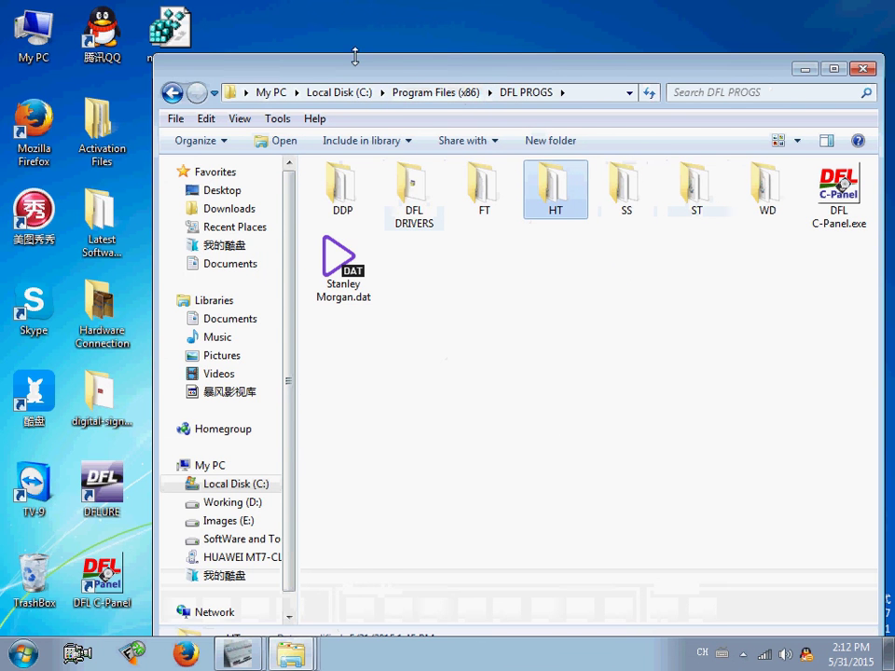
pyautogui.moveTo(352, 61); pyautogui.dragTo(423, 37)
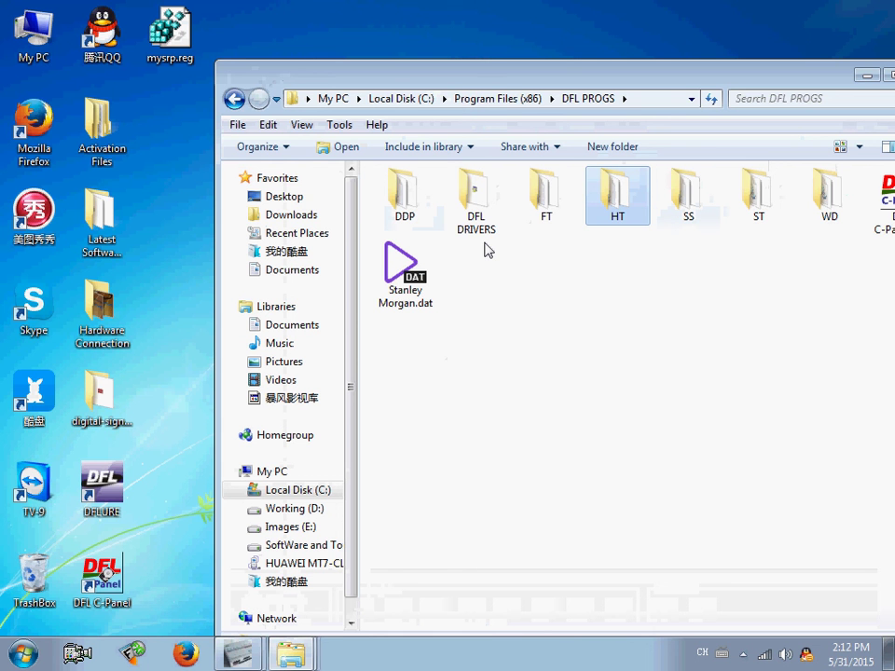
# - Create a desktop shortcut for DFLDDP.exe from the DDP folder
pyautogui.doubleClick(402, 212)
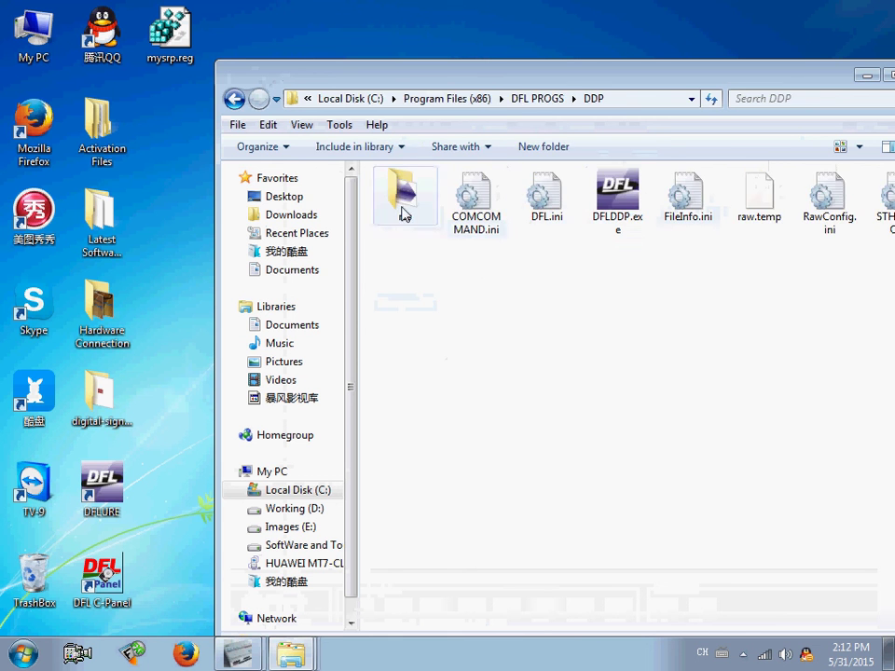
pyautogui.rightClick(617, 192)
pyautogui.moveTo(678, 471)
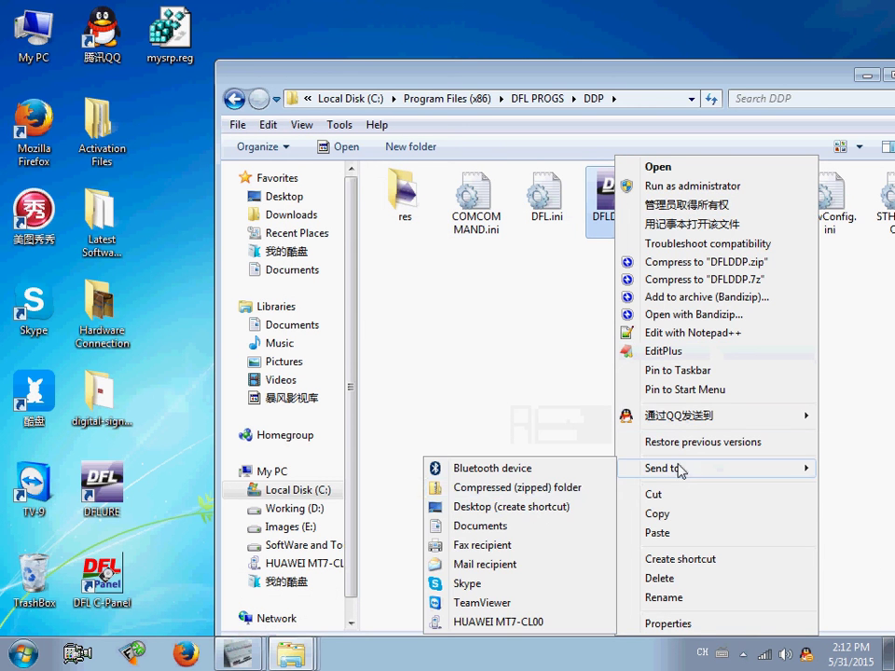
pyautogui.click(527, 509)
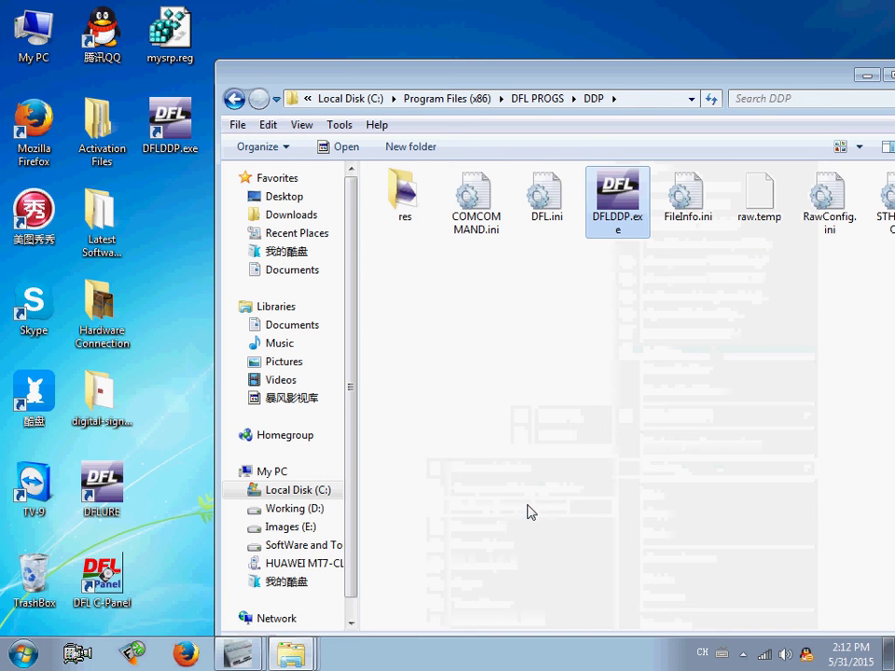
# - Rename the new DFLDDP.exe desktop shortcut to myDDP
pyautogui.click(191, 152)
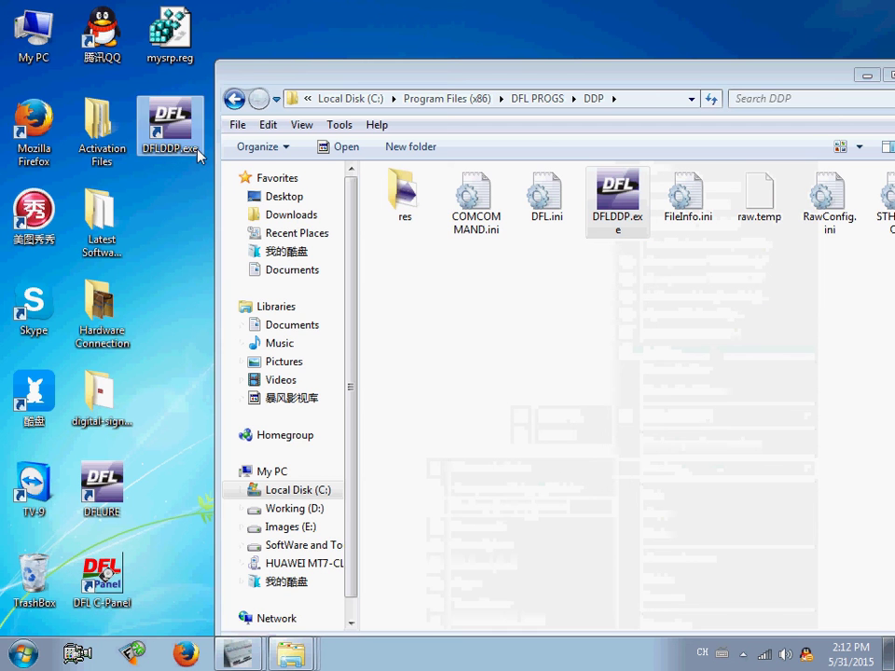
pyautogui.press('F2')
pyautogui.write('m')
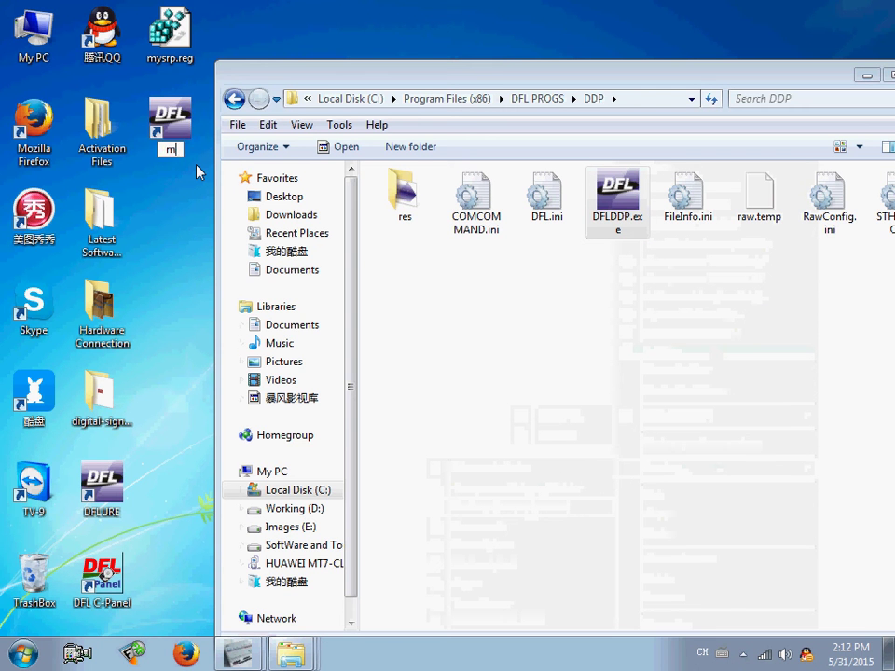
pyautogui.write('yDDP')
pyautogui.press('Return')
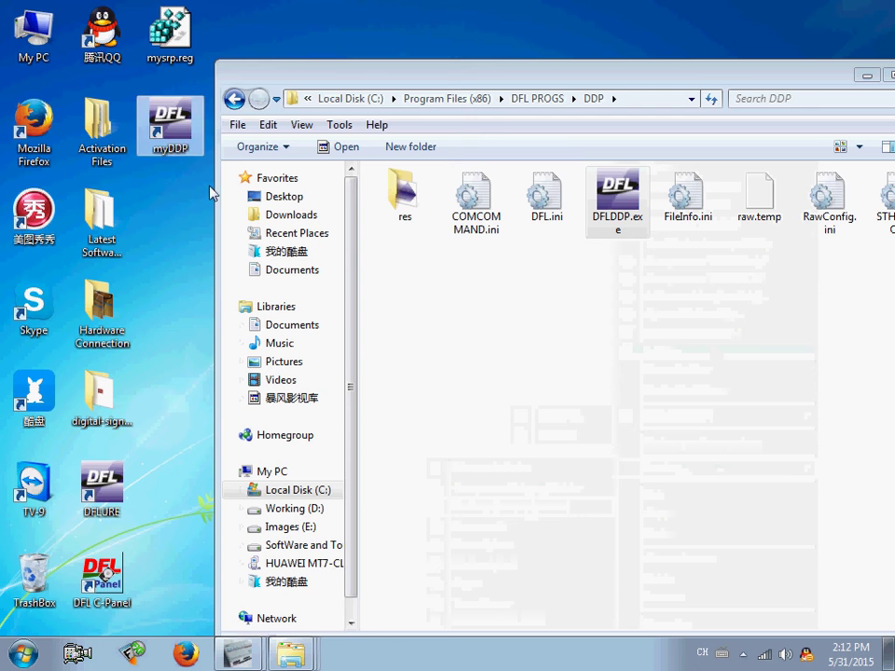
# - Create a desktop shortcut for DFLFT.exe from the FT folder in DFL PROGS
pyautogui.click(534, 99)
pyautogui.doubleClick(544, 191)
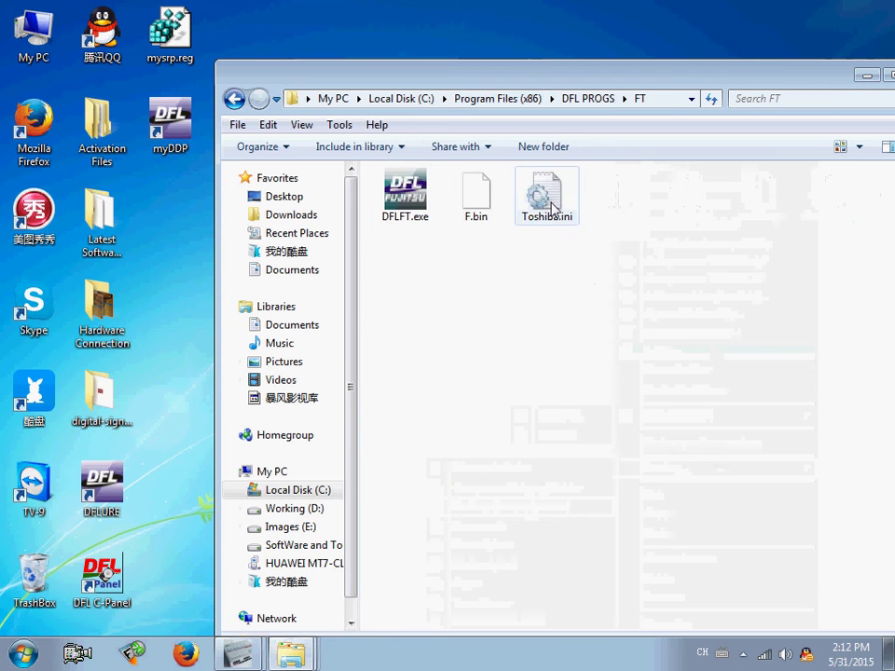
pyautogui.rightClick(401, 221)
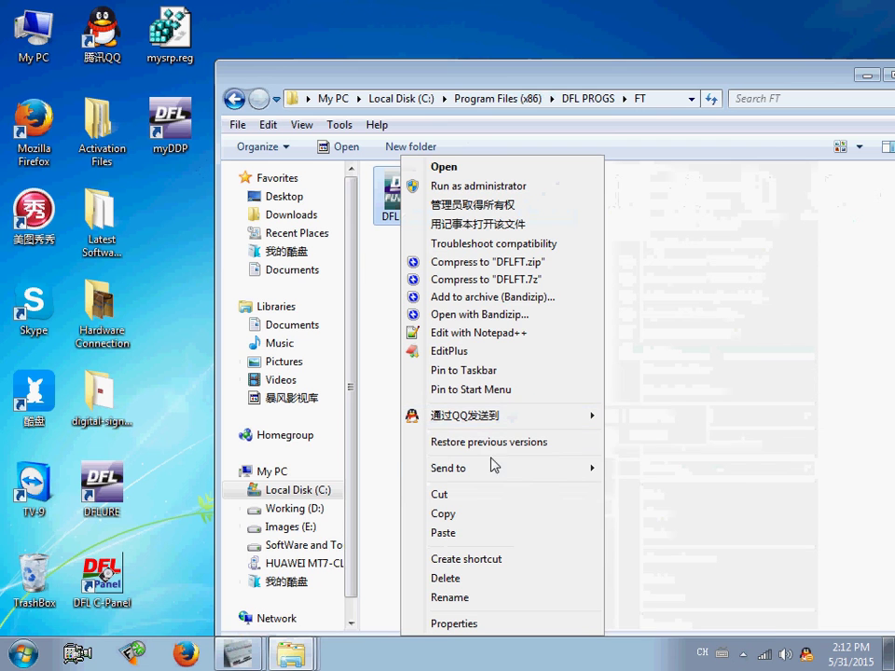
pyautogui.moveTo(496, 477)
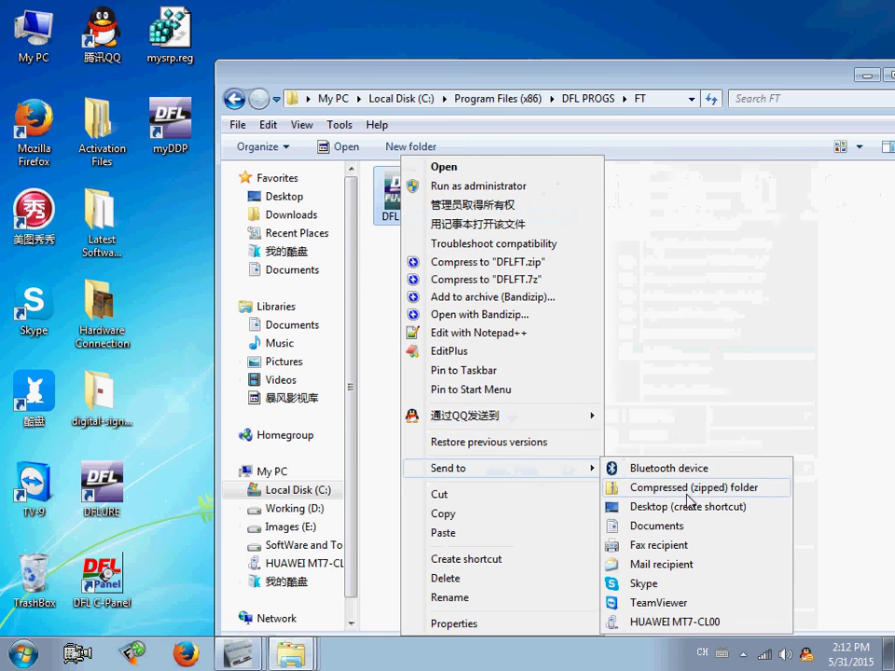
pyautogui.click(657, 506)
# - Rename the new DFLFT.exe desktop shortcut to My Toshiba-Fujitsu
pyautogui.click(186, 246)
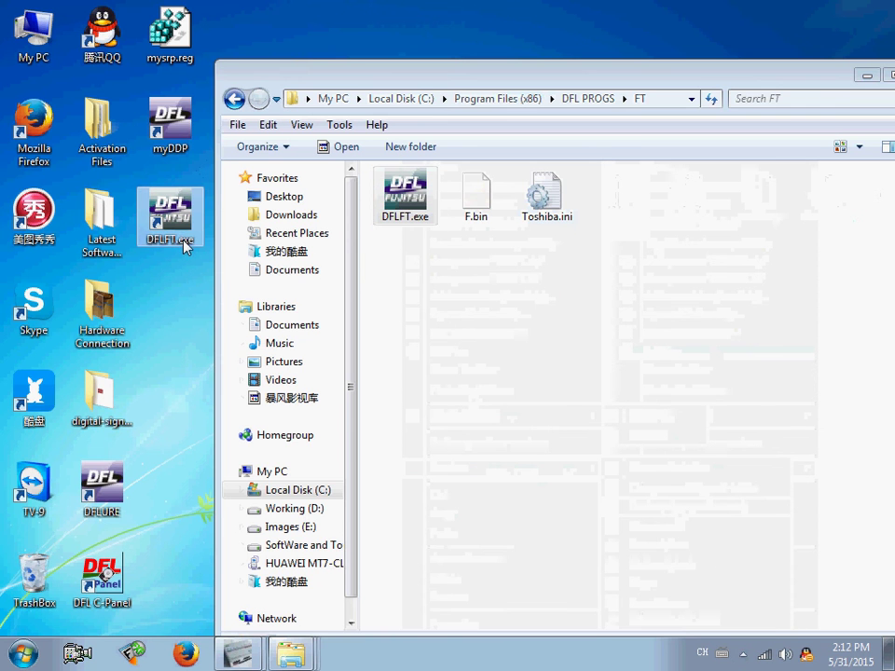
pyautogui.click(187, 245)
pyautogui.write('My')
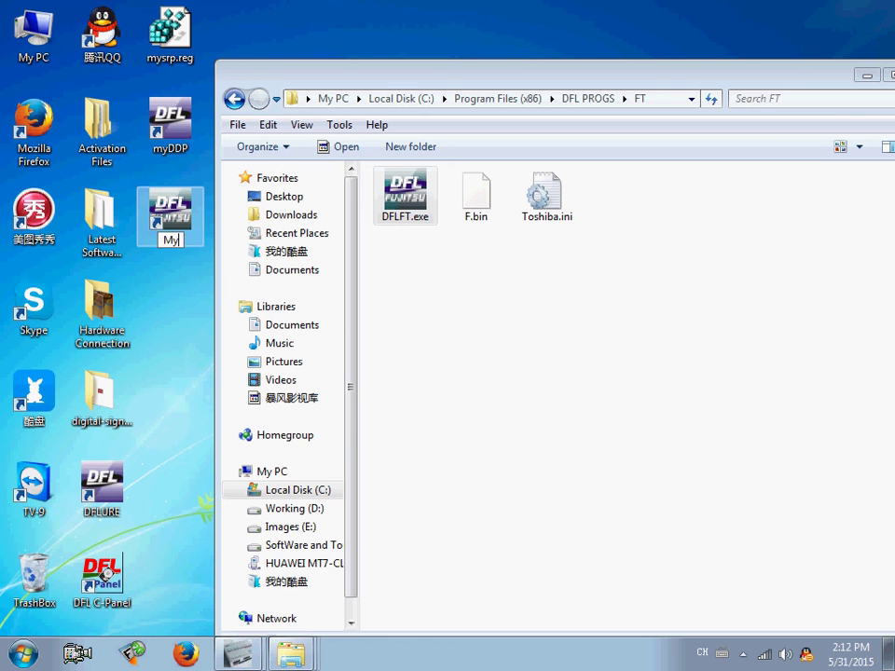
pyautogui.write(' Toshiba')
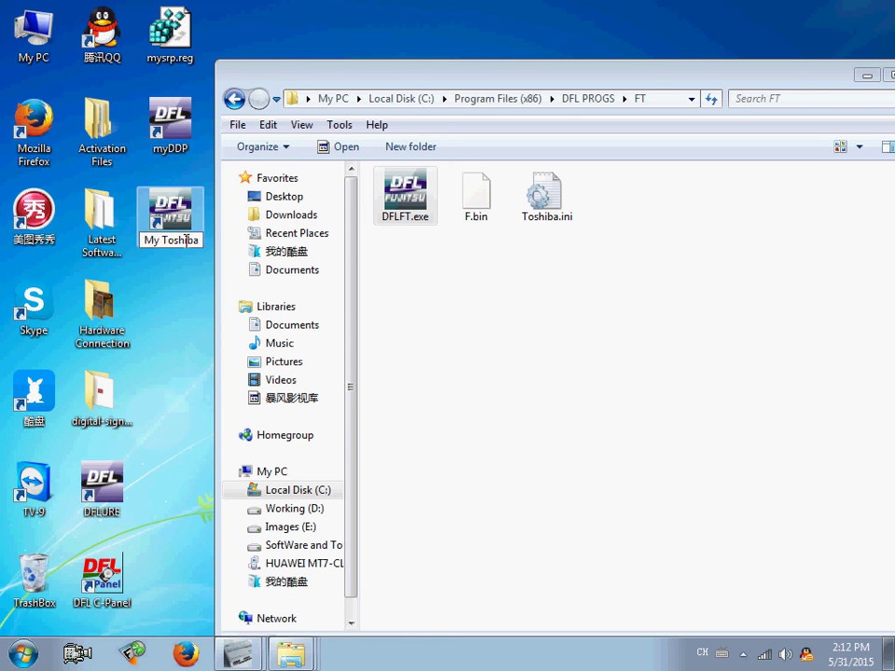
pyautogui.write('-Fujitsu')
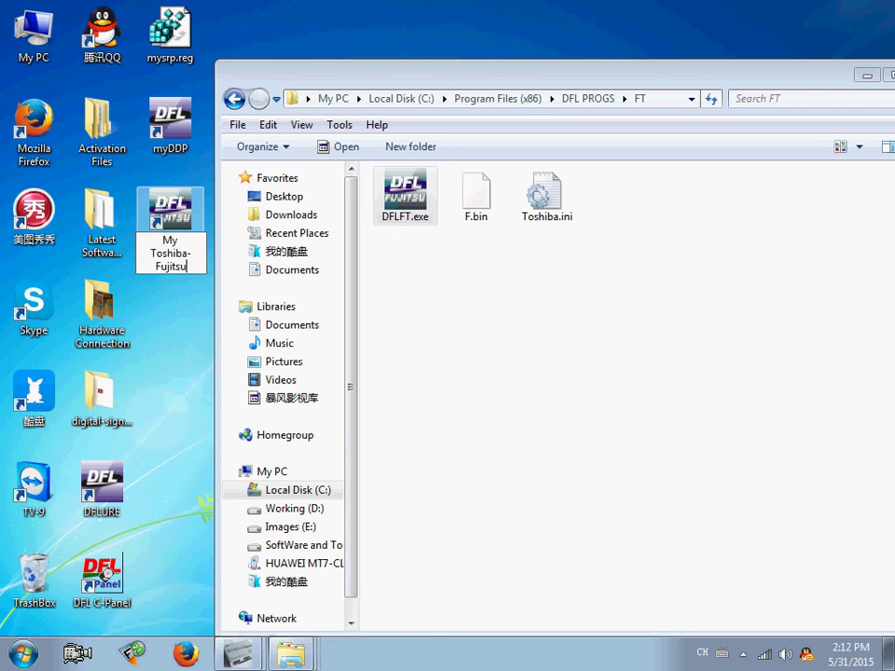
pyautogui.press('Return')
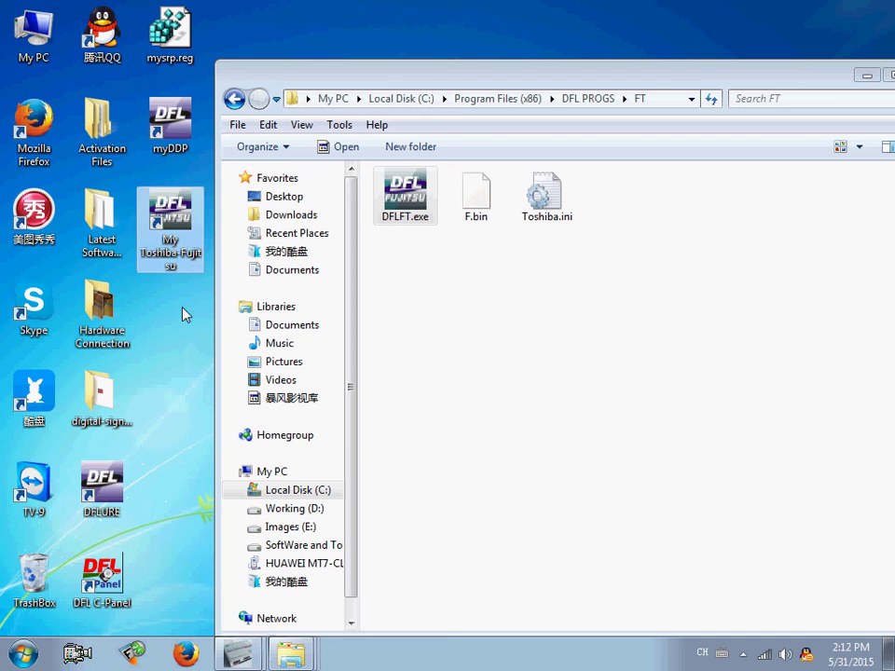
pyautogui.click(556, 348)
# - Run DFLSS.exe directly from the SS folder on the SATA0 channel, close the module and return to DFL PROGS
pyautogui.click(579, 97)
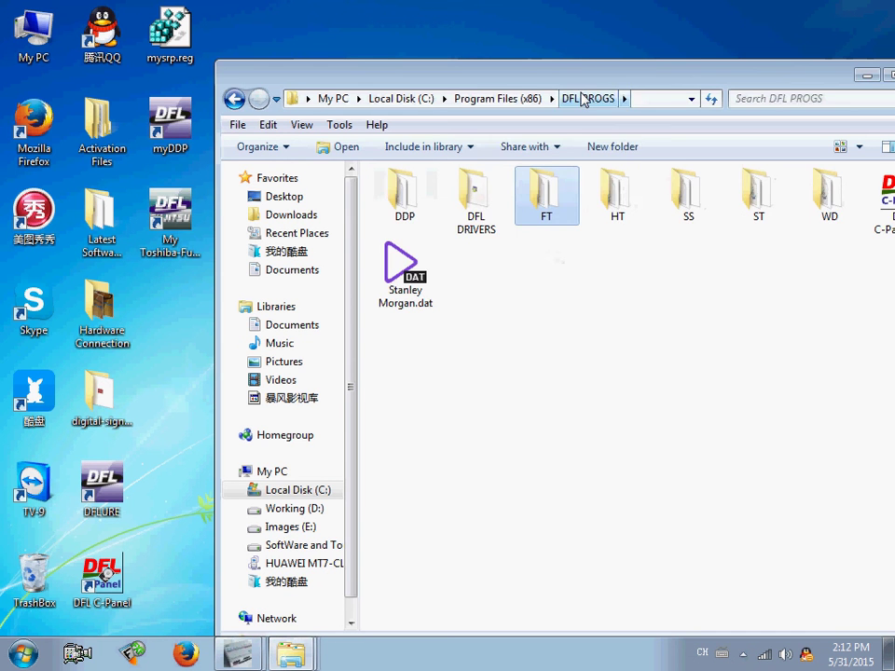
pyautogui.moveTo(615, 81); pyautogui.dragTo(610, 79)
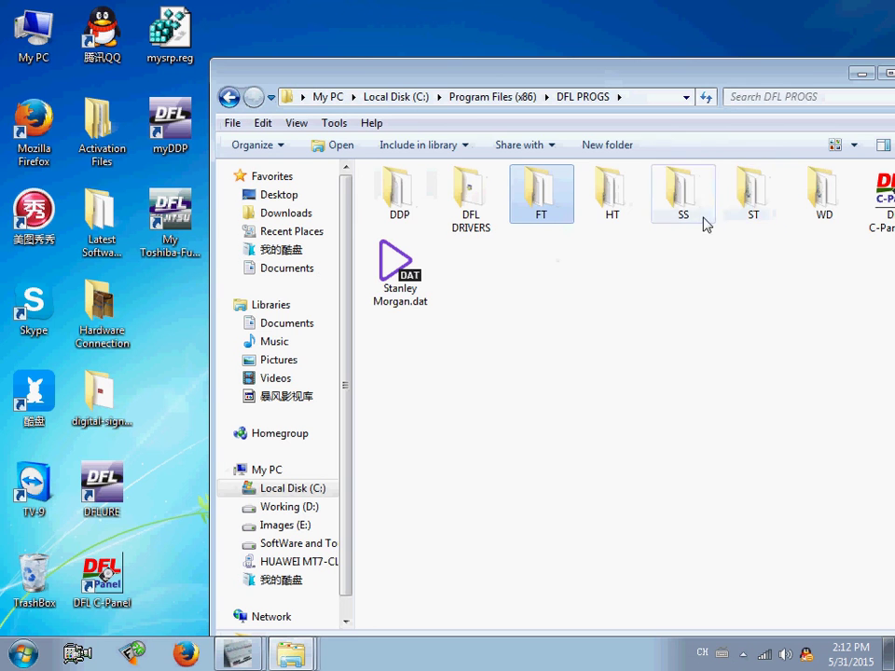
pyautogui.doubleClick(675, 202)
pyautogui.doubleClick(489, 201)
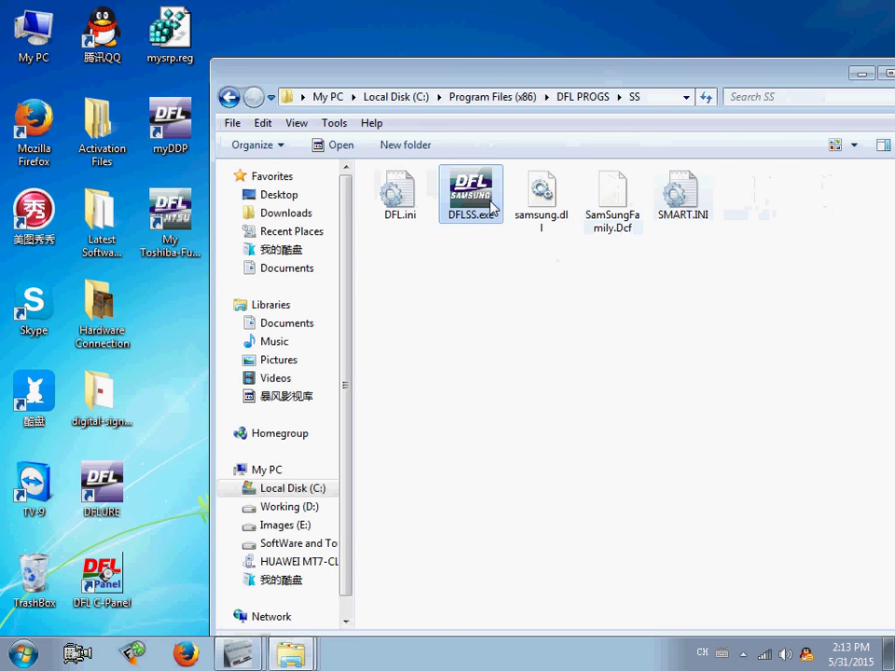
pyautogui.click(457, 323)
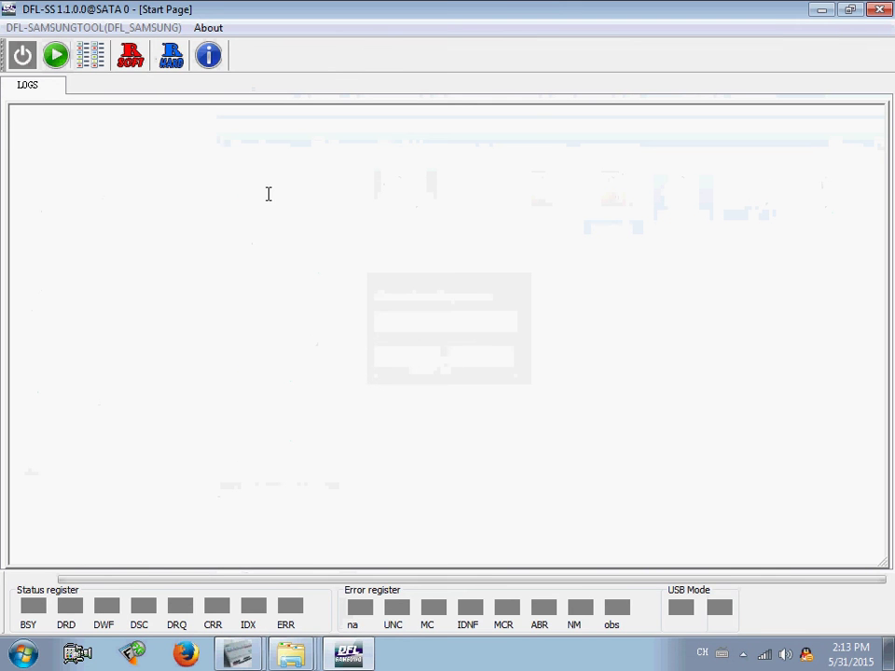
pyautogui.click(882, 8)
pyautogui.click(420, 366)
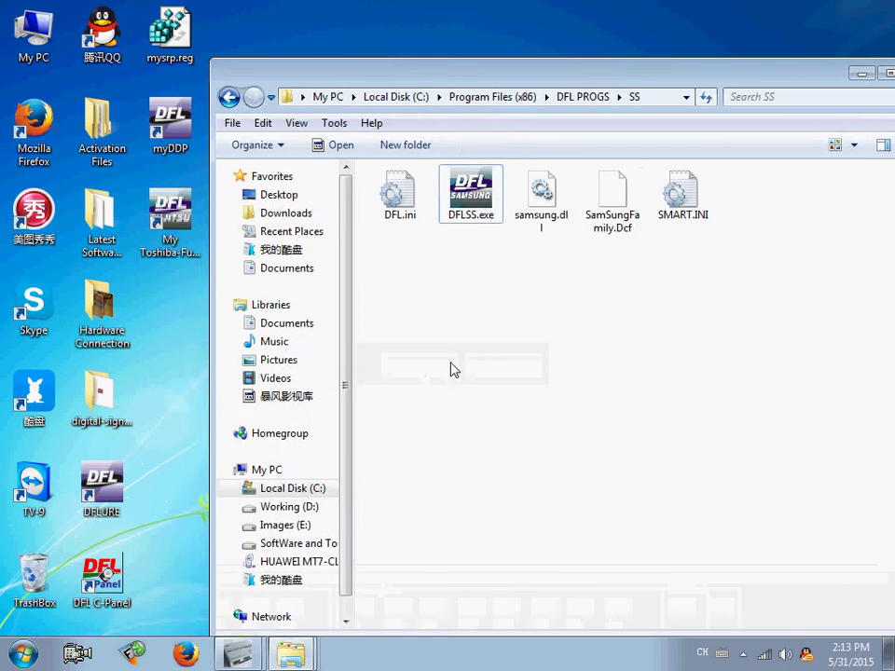
pyautogui.moveTo(620, 80); pyautogui.dragTo(596, 84)
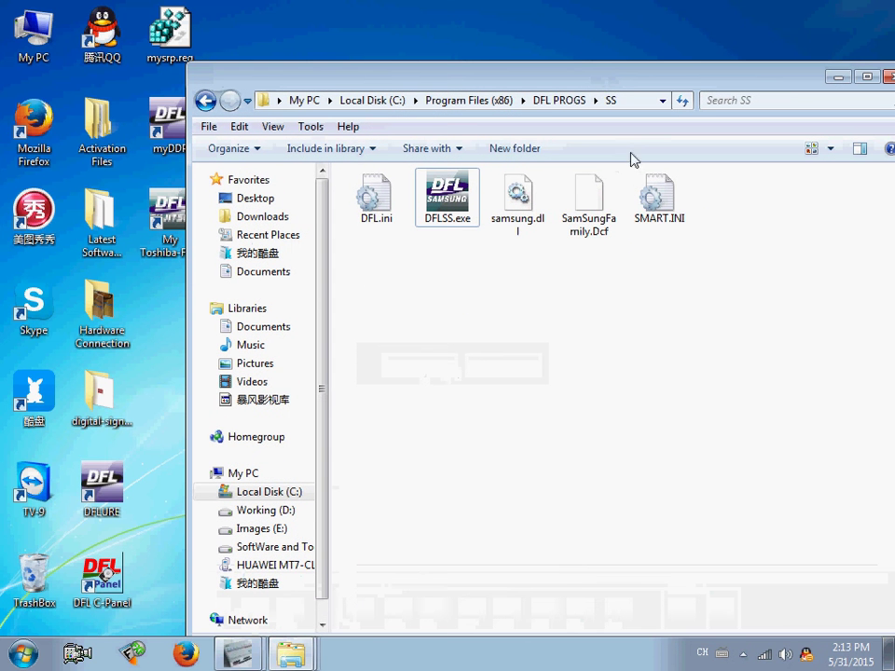
pyautogui.click(554, 102)
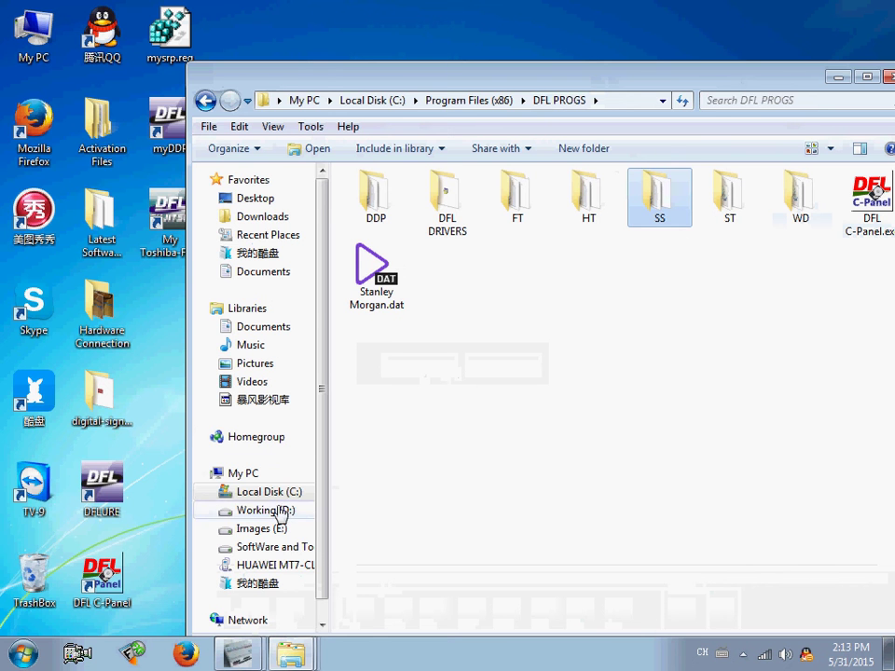
# - Open DFL C-Panel from its desktop shortcut to view the DFL_SRP ports, close it and dismiss the shortcut's properties
pyautogui.doubleClick(119, 589)
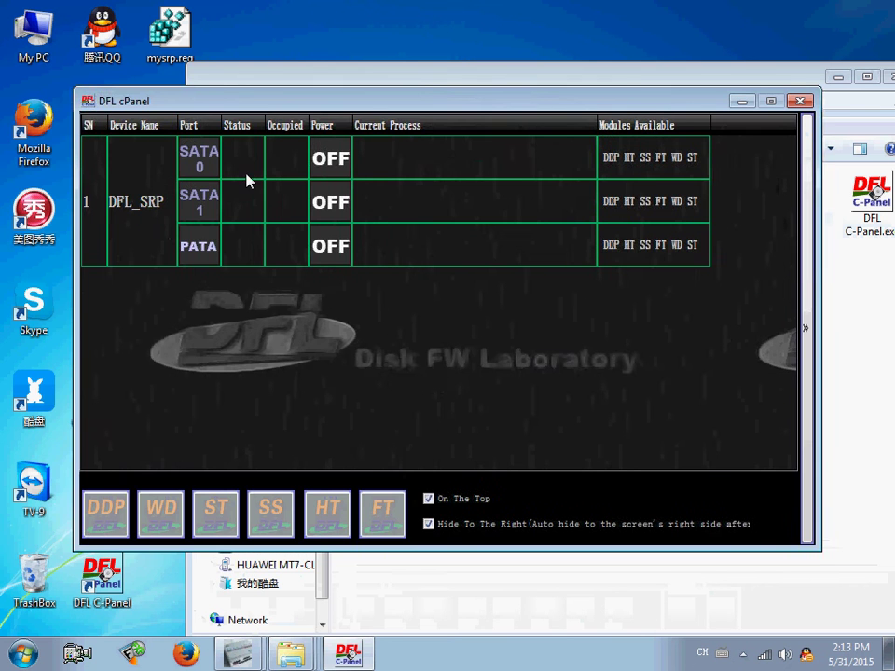
pyautogui.moveTo(267, 112); pyautogui.dragTo(315, 136)
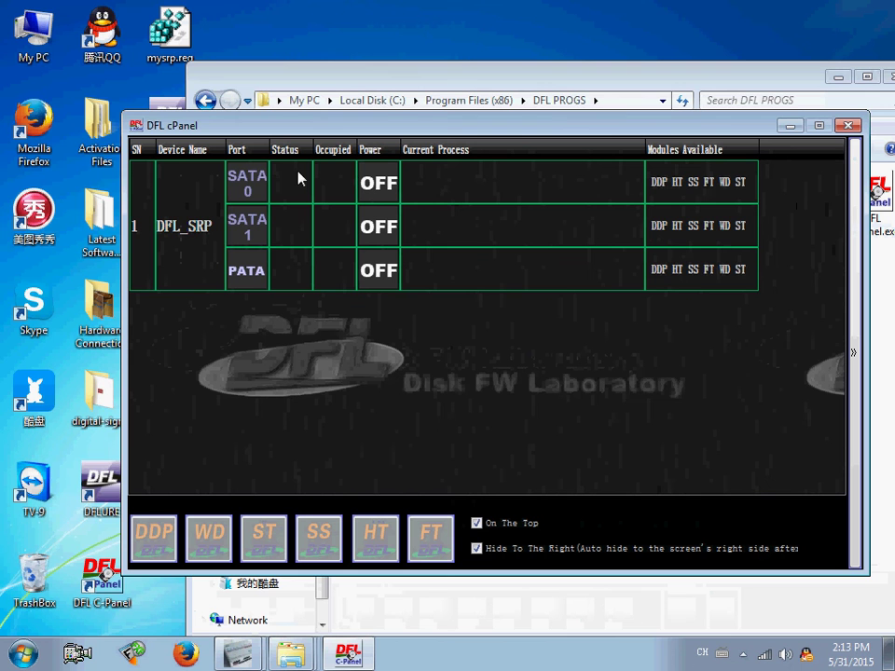
pyautogui.click(848, 127)
pyautogui.click(809, 87)
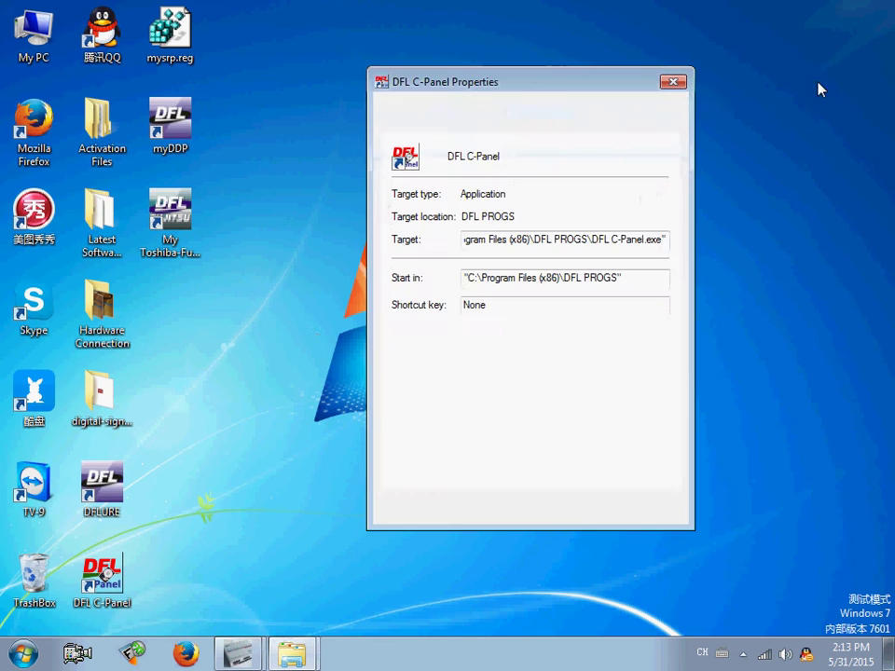
pyautogui.press('Escape')
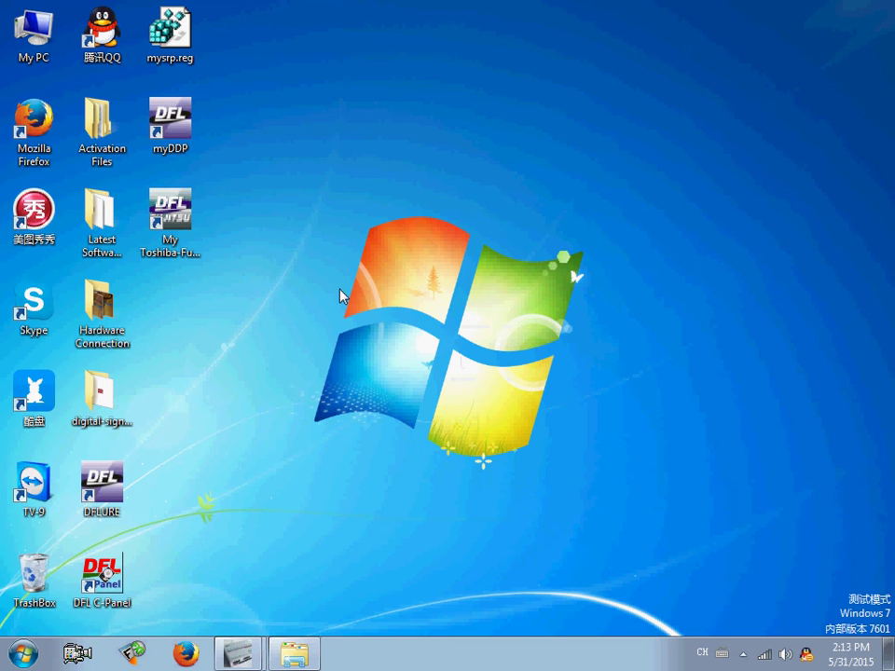